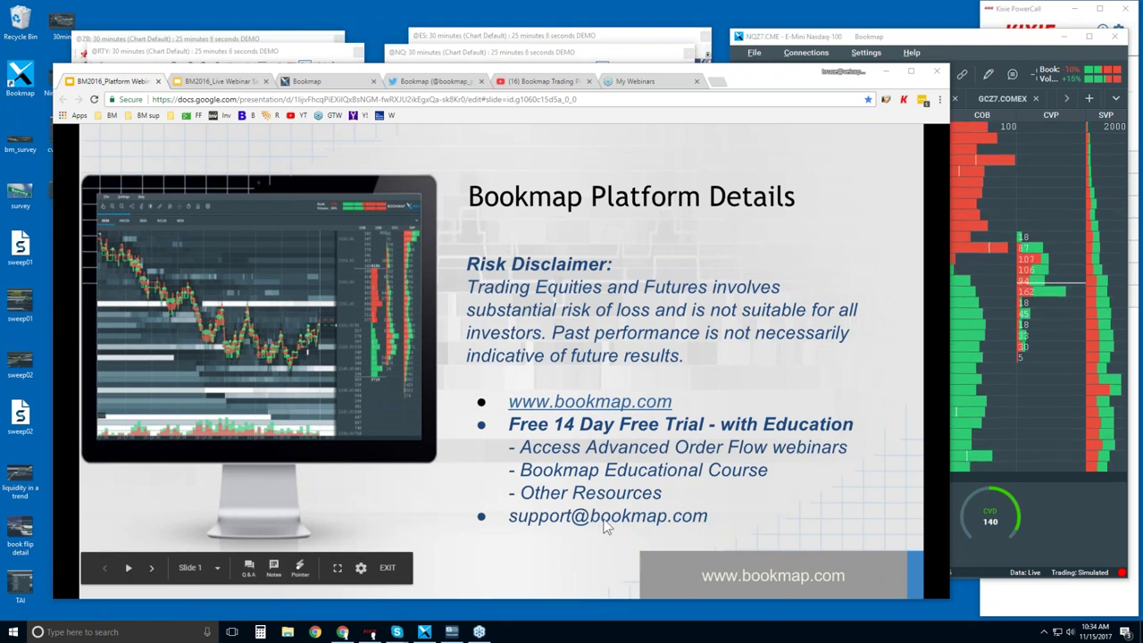
Open the Bookmap site's intro and scroll past About Bookmap to the equities Advantages panel
click(328, 80)
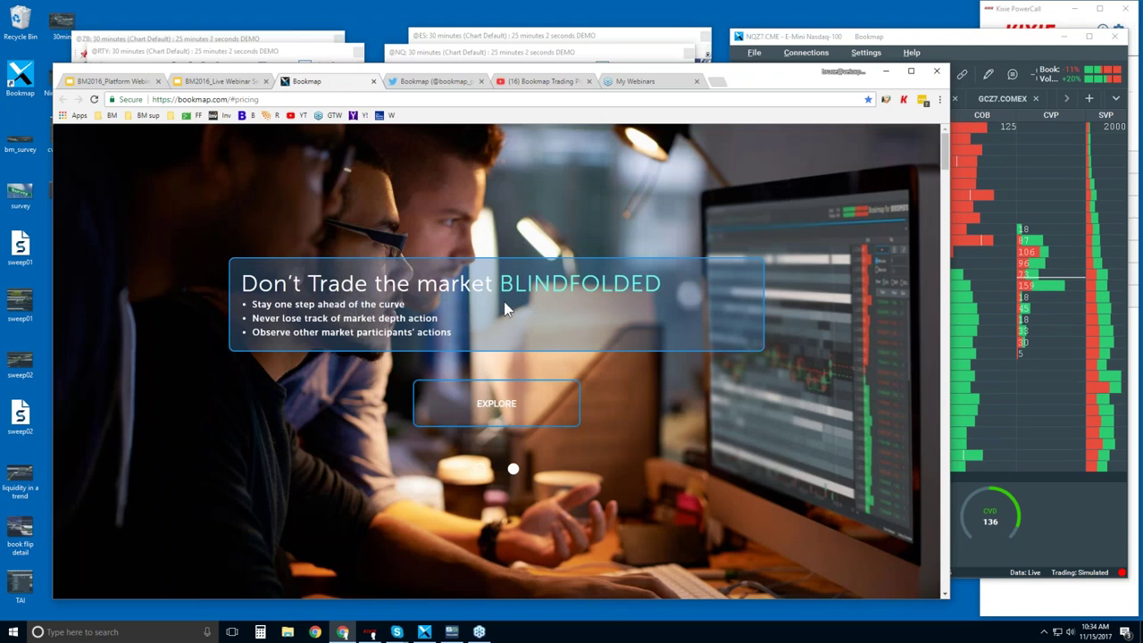
click(496, 404)
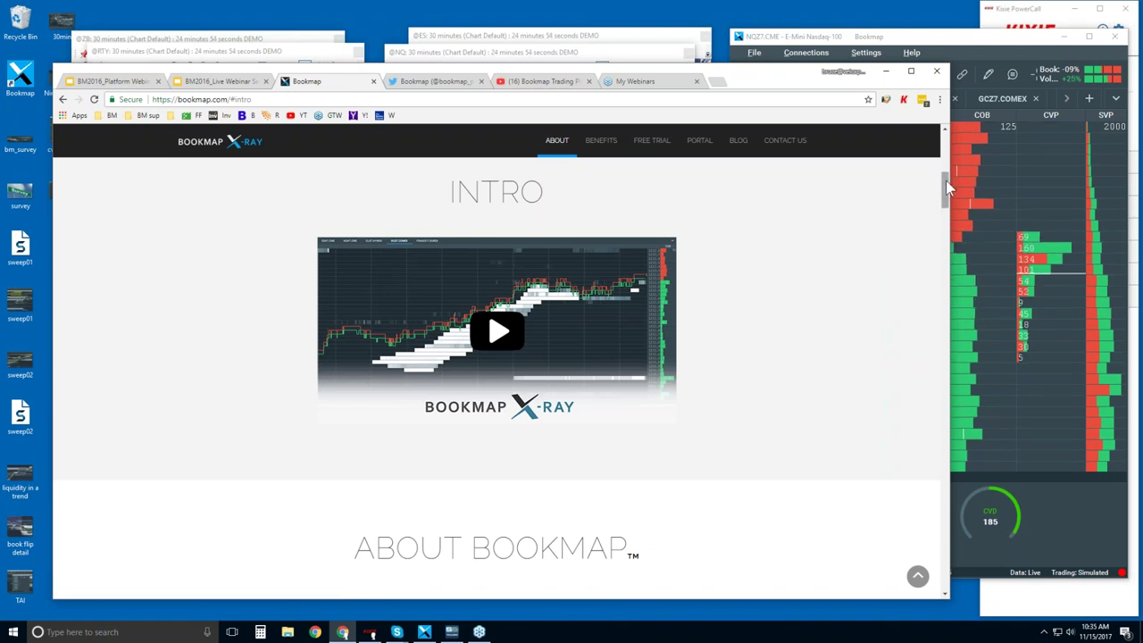
drag(946, 180, 946, 209)
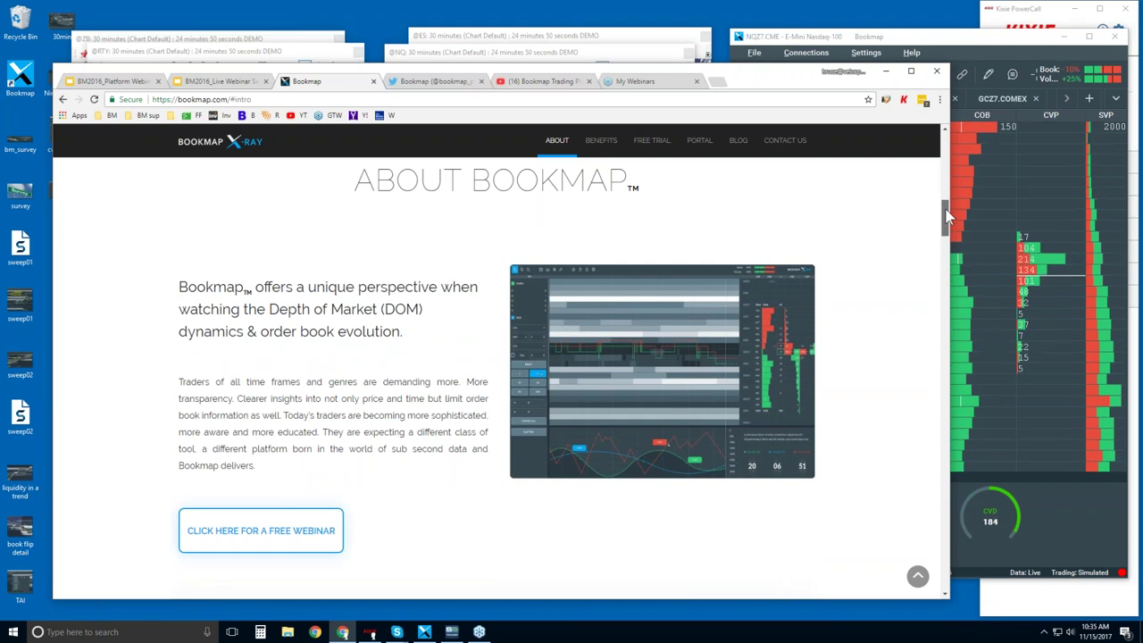
drag(945, 210, 924, 324)
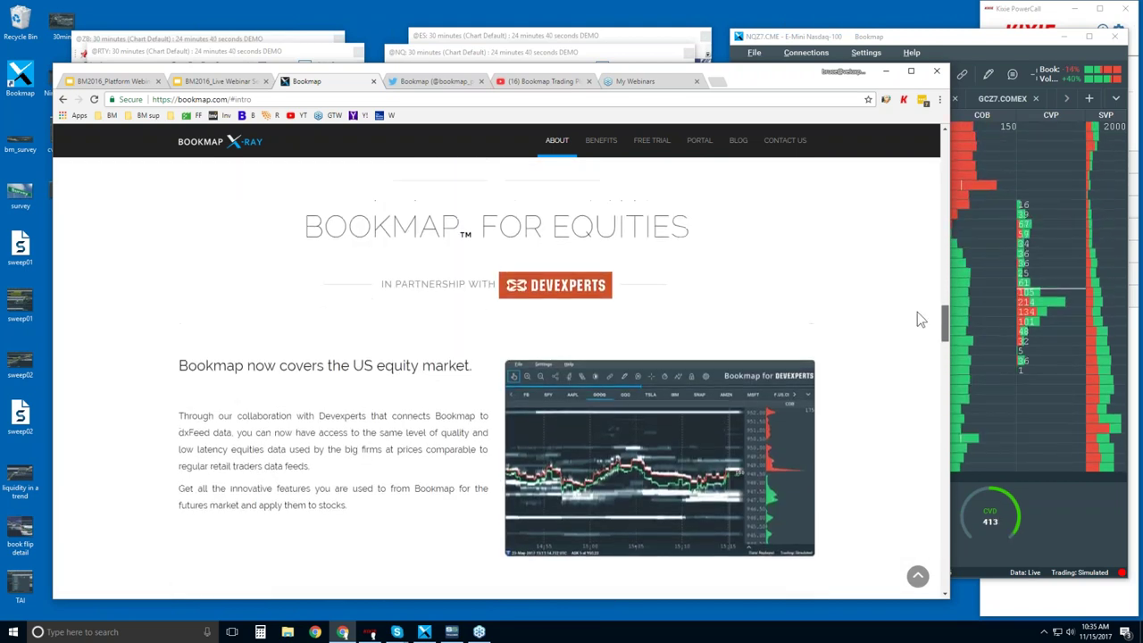
drag(917, 313, 919, 315)
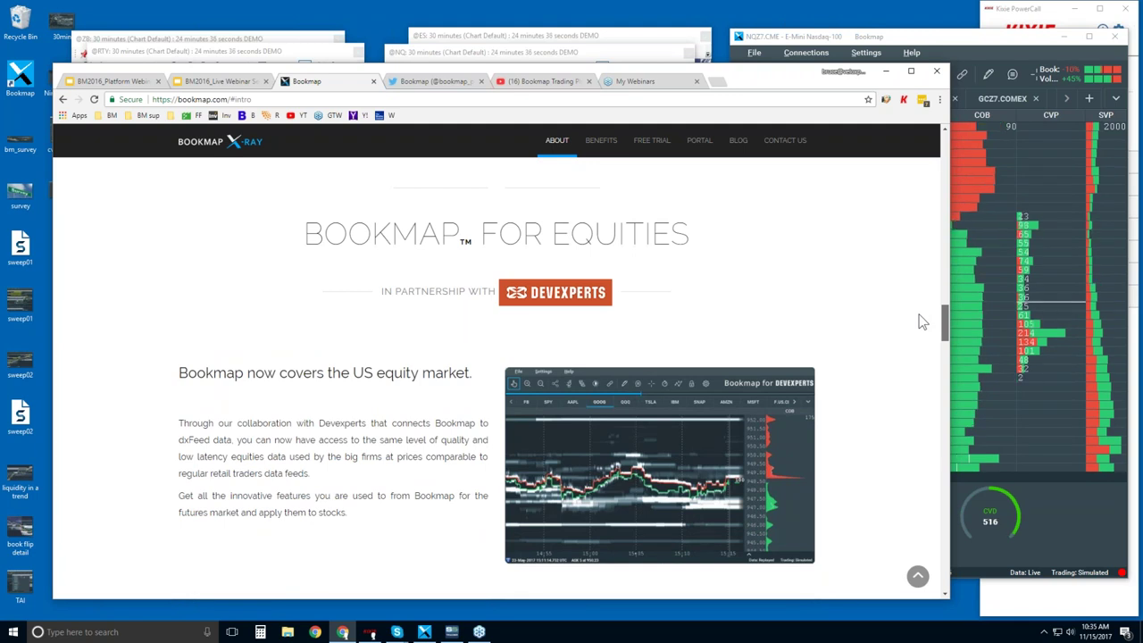
scroll(922, 321, down, 4)
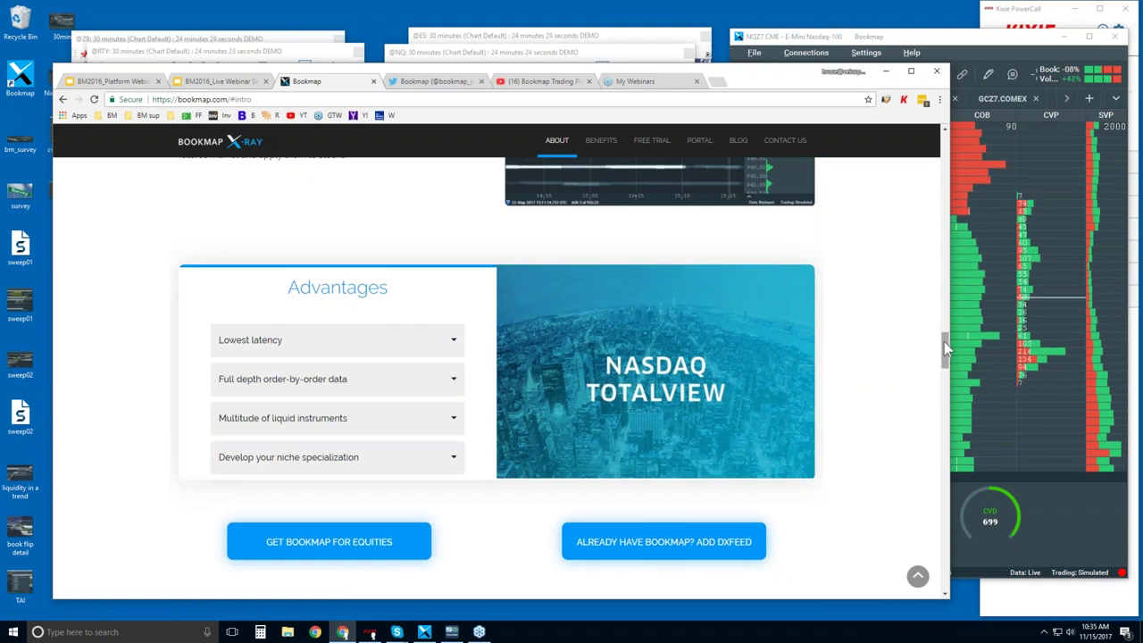
Scroll down to the Connectivity section listing CQG, Rithmic, NinjaTrader and other platforms
drag(944, 342, 951, 415)
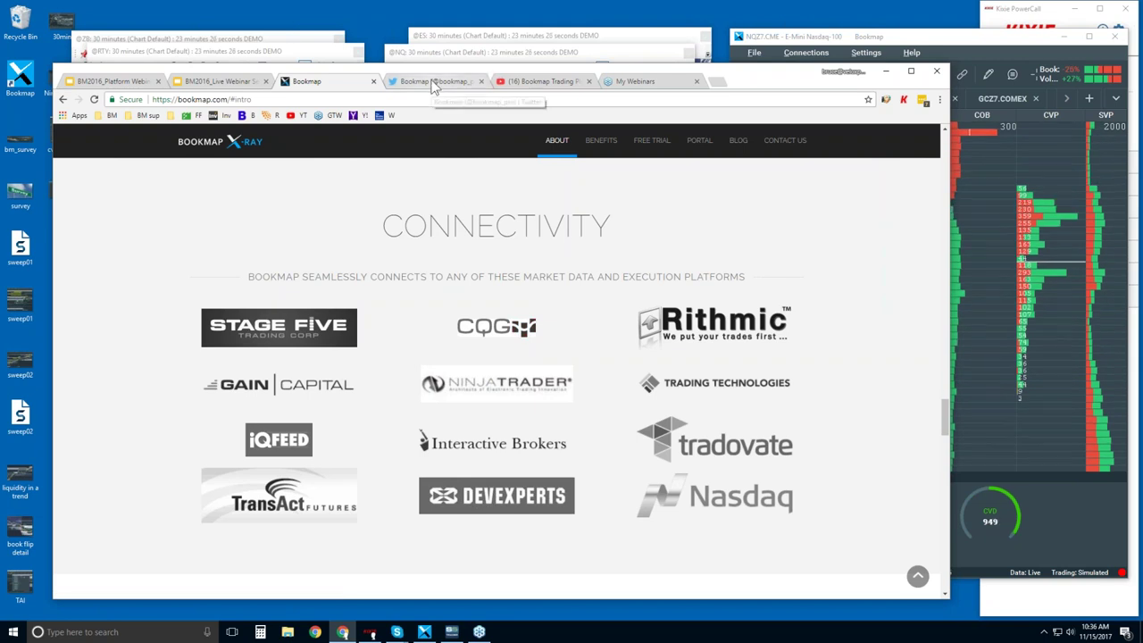
Scroll down to the Basic, Advanced and Quant pricing plans
scroll(547, 252, down, 4)
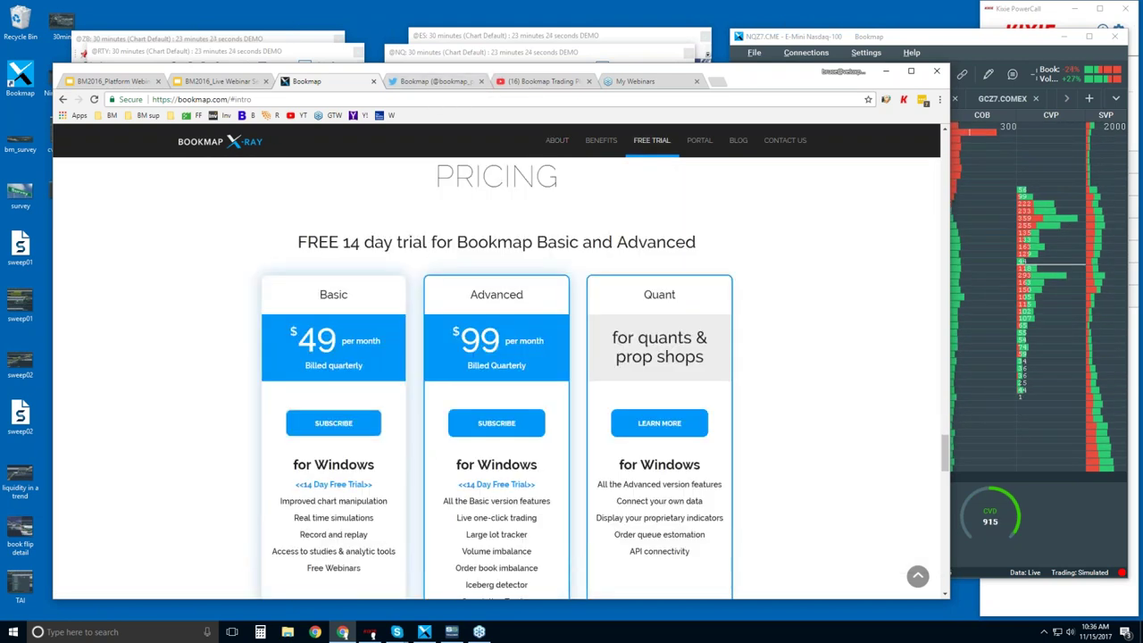
scroll(545, 253, down, 1)
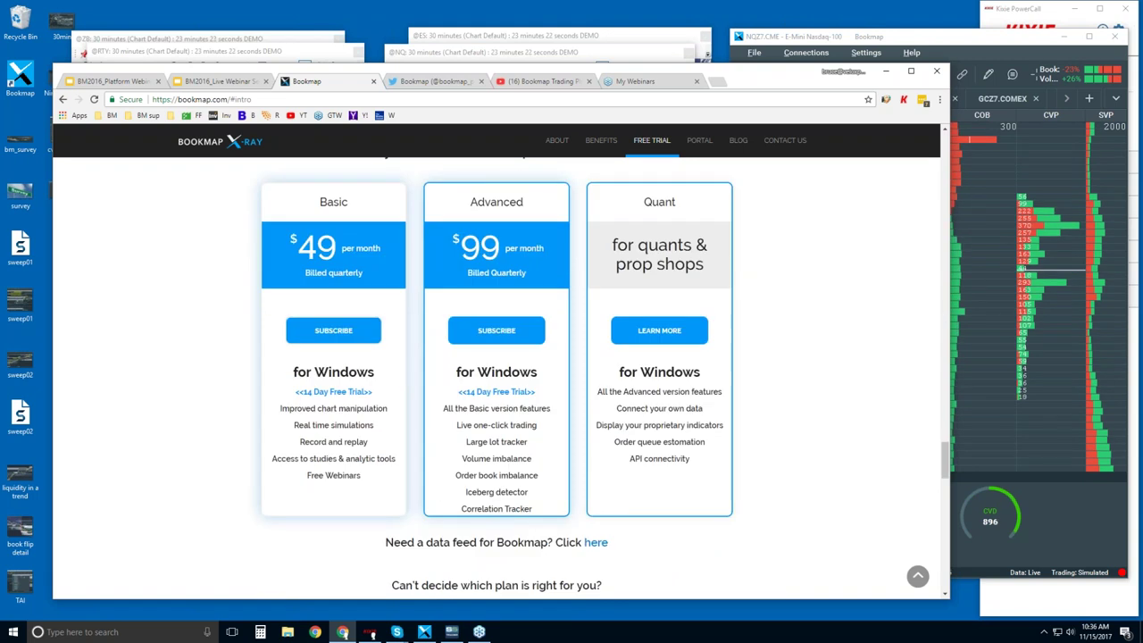
drag(945, 465, 948, 460)
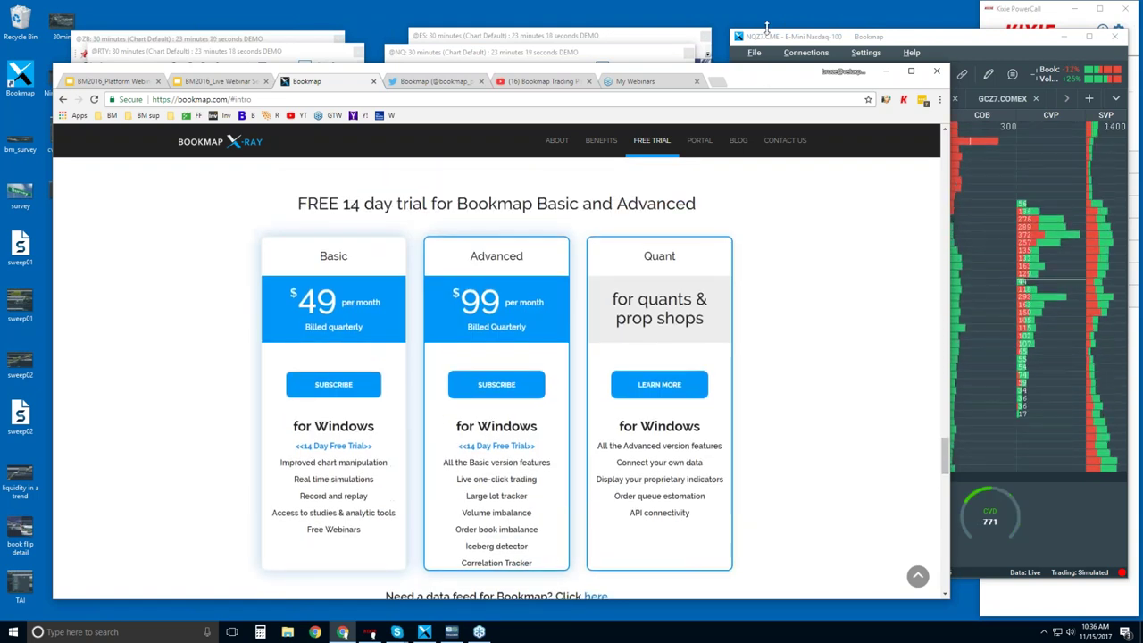
Make the browser window taller and highlight Advanced features from Live one-click trading to Correlation Tracker
drag(766, 26, 767, 5)
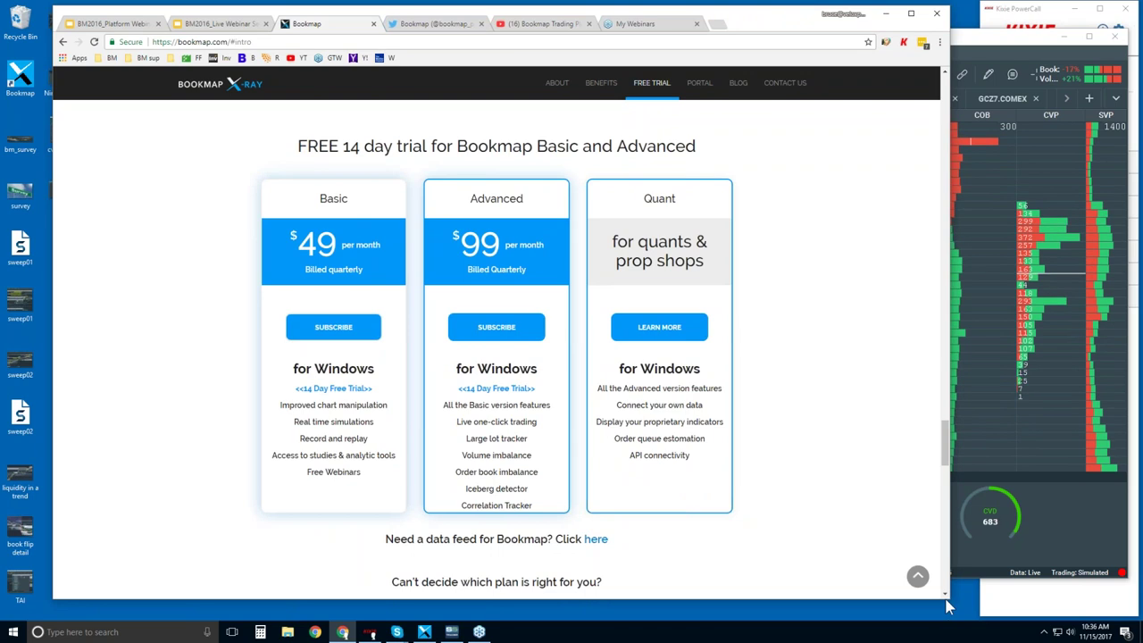
drag(500, 598, 500, 612)
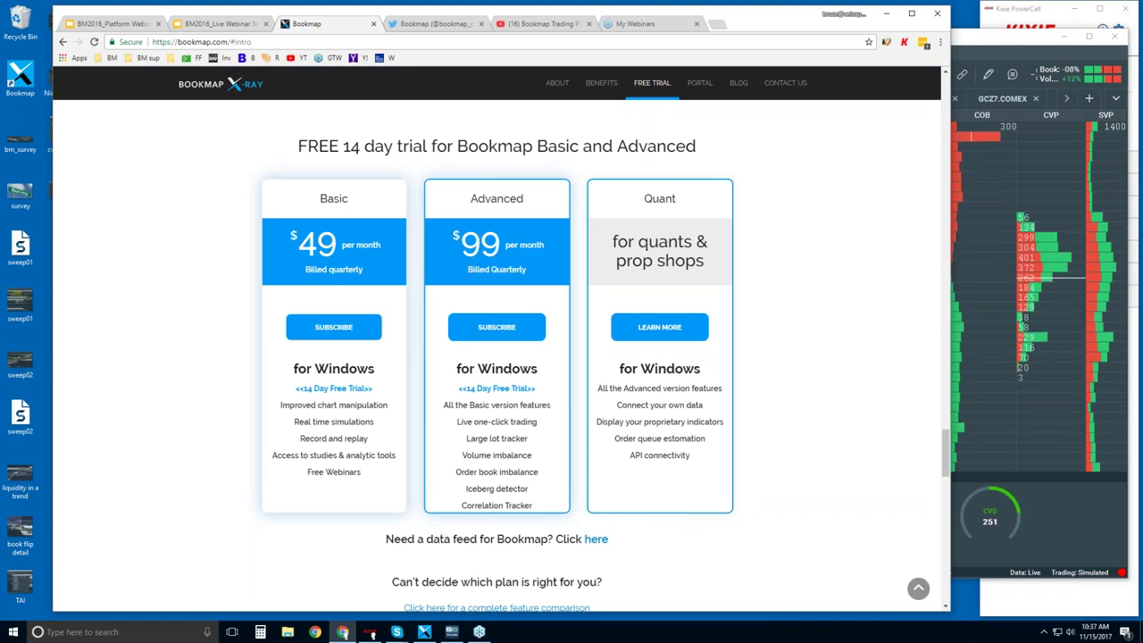
drag(458, 421, 536, 422)
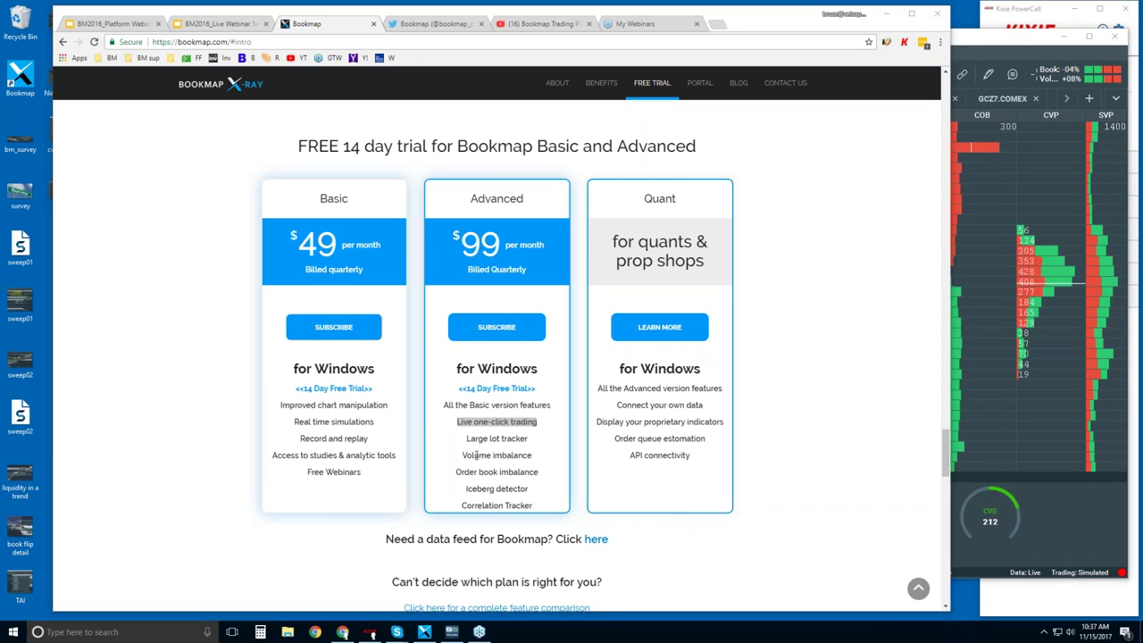
drag(465, 437, 534, 507)
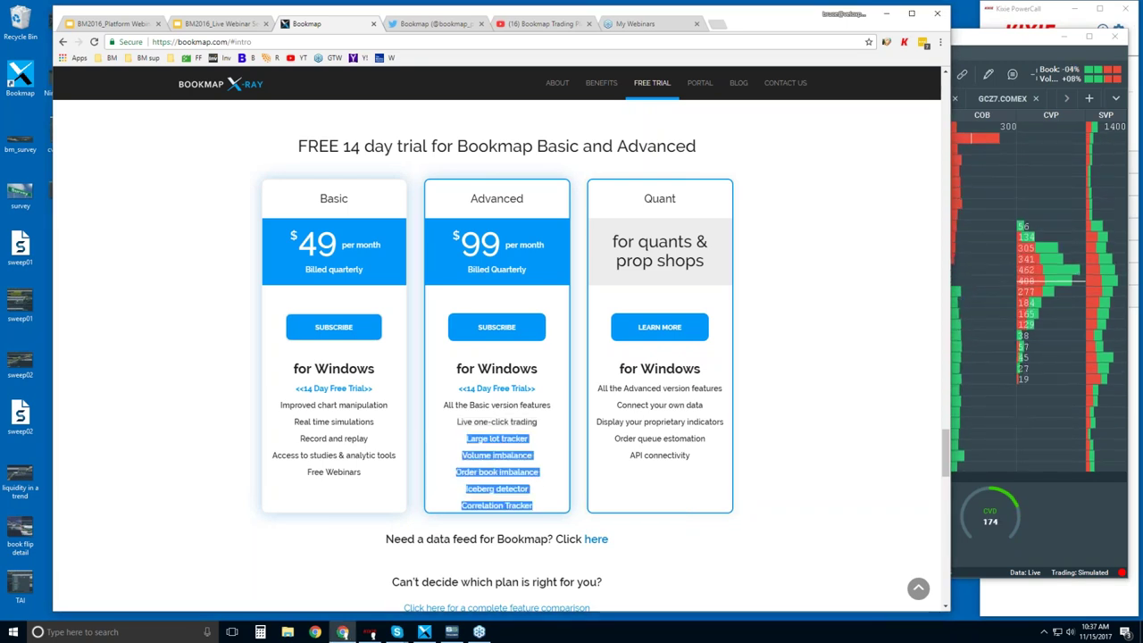
Clear the Advanced highlight and briefly highlight the Quant plan's proprietary indicators feature
click(513, 453)
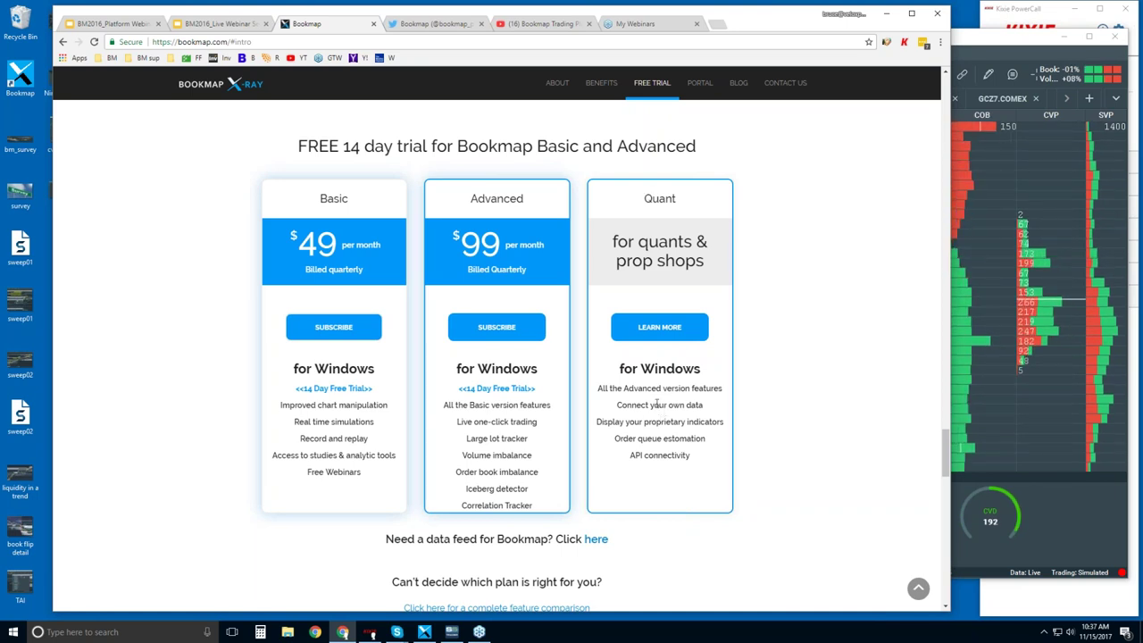
drag(596, 421, 686, 422)
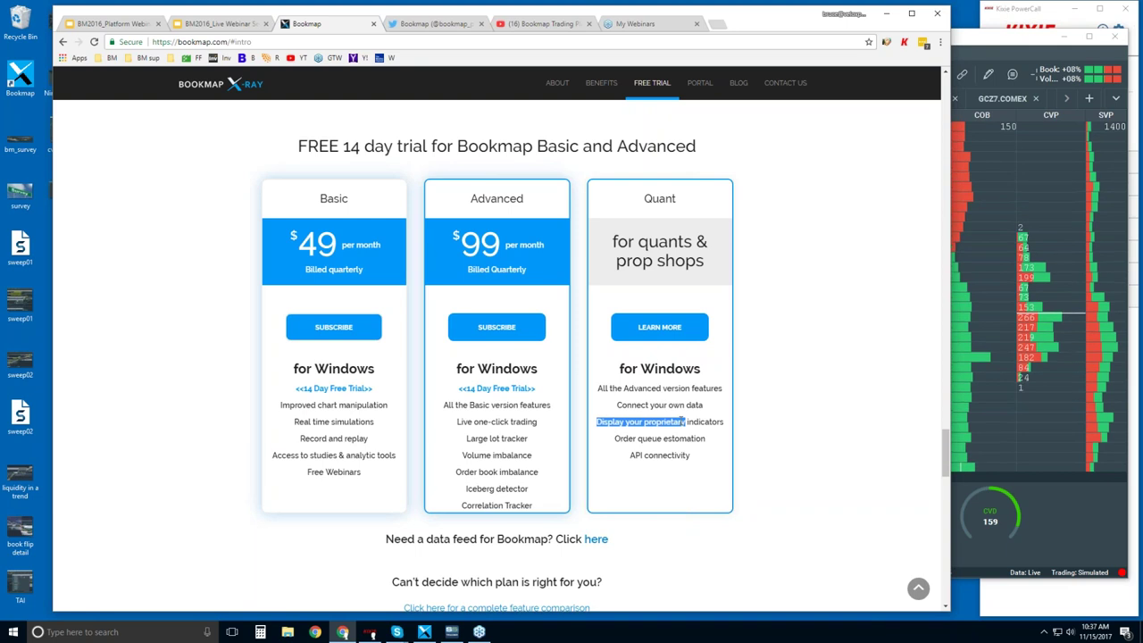
click(661, 423)
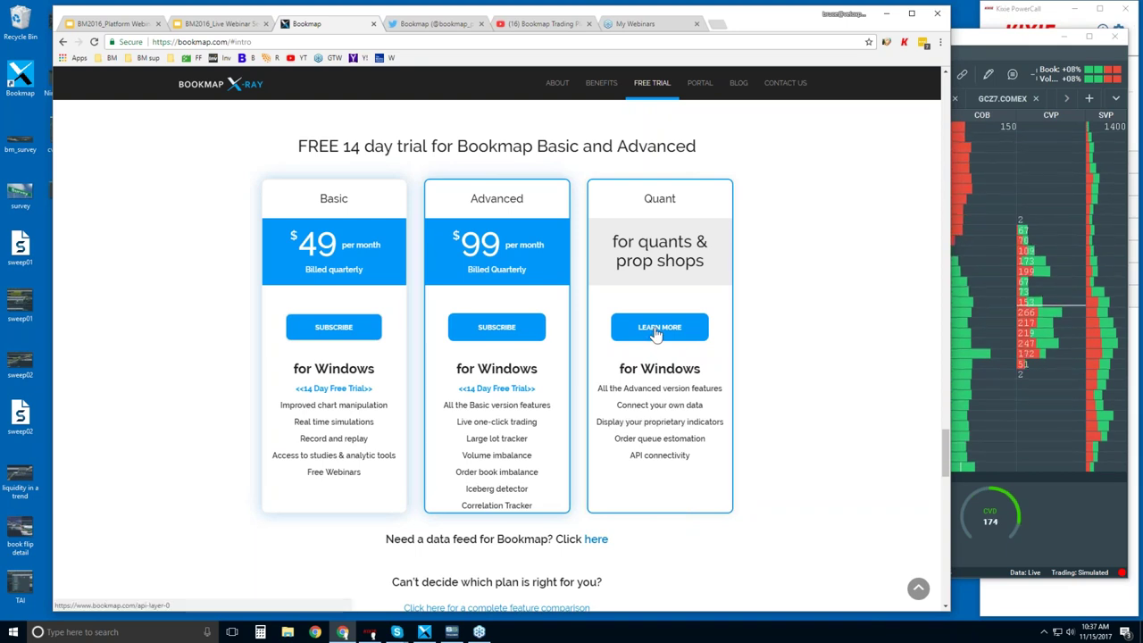
scroll(528, 414, down, 2)
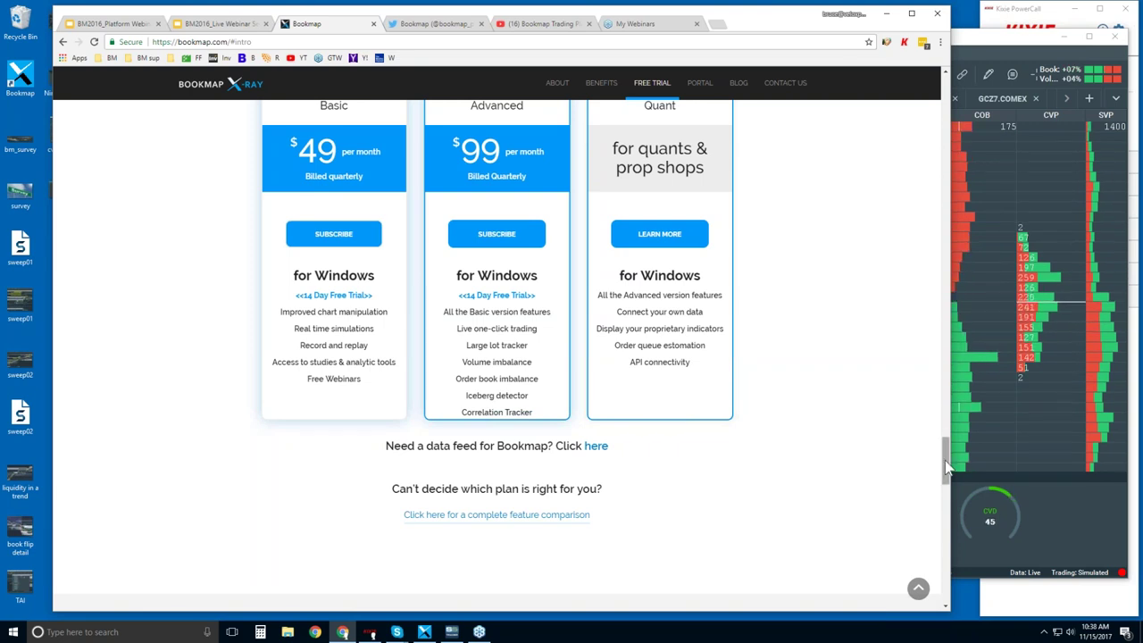
drag(945, 460, 945, 455)
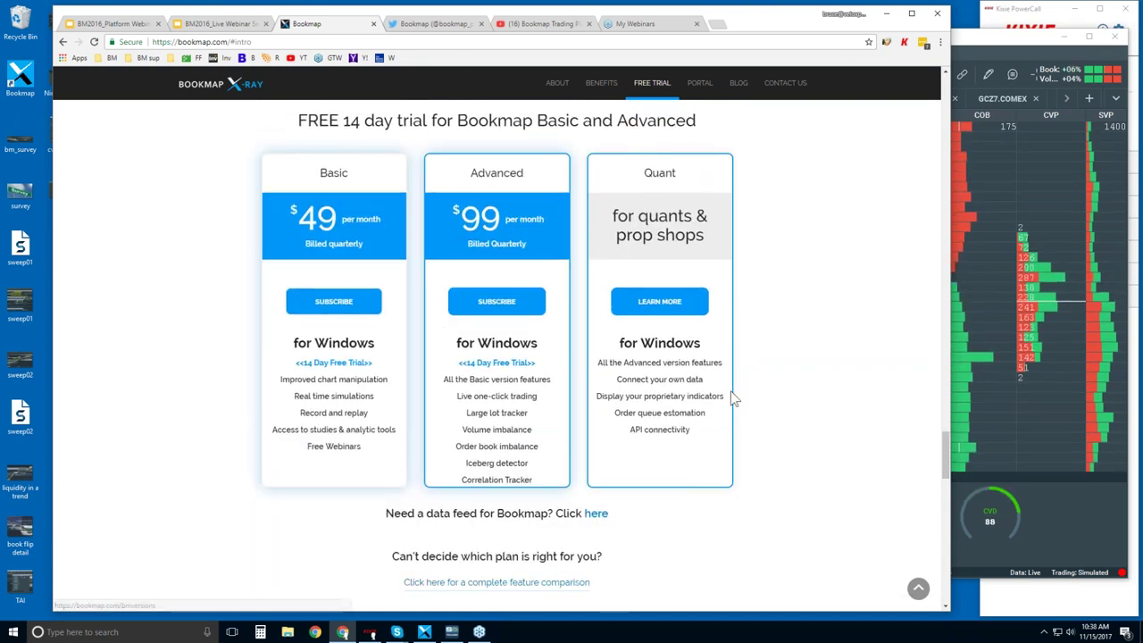
click(432, 24)
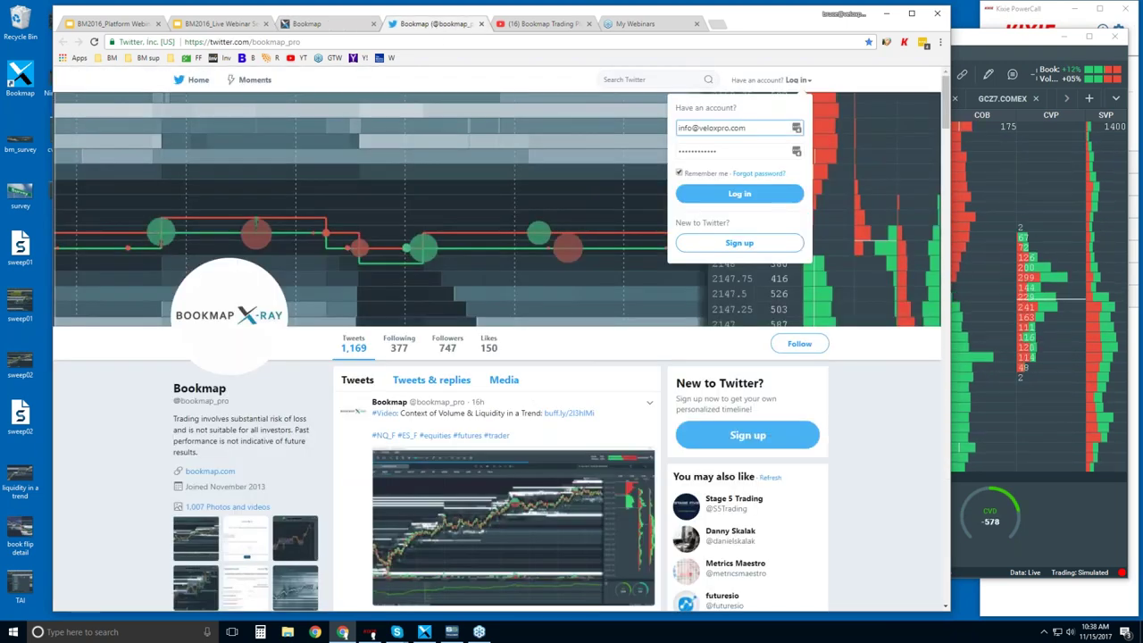
Dismiss the Twitter login panel, then switch to the Bookmap Trading Platform YouTube channel
click(541, 329)
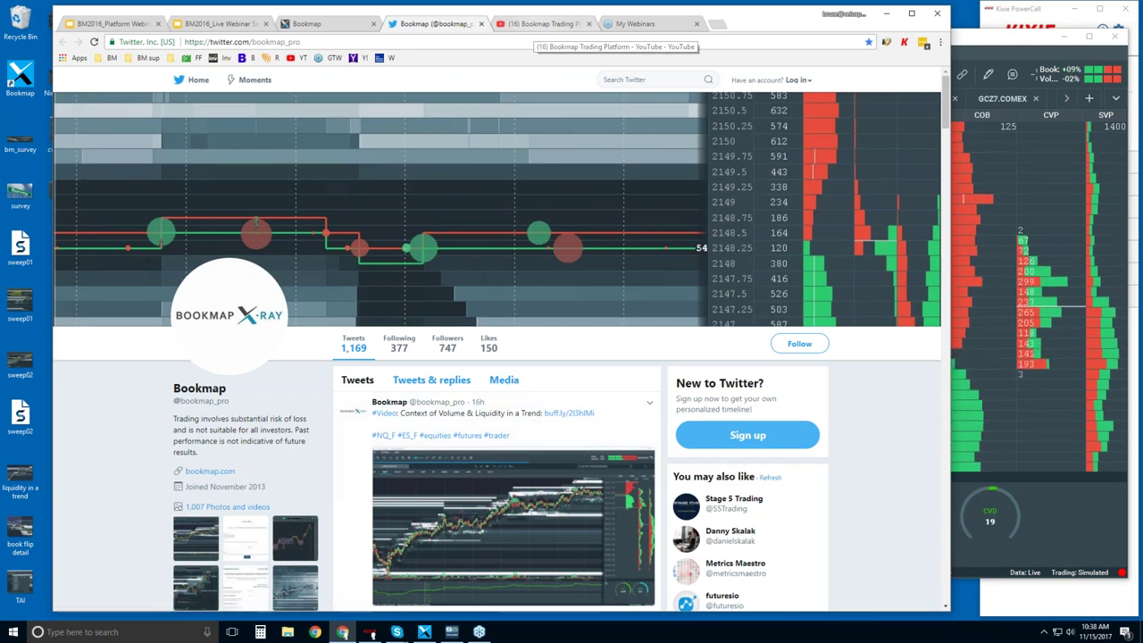
click(538, 24)
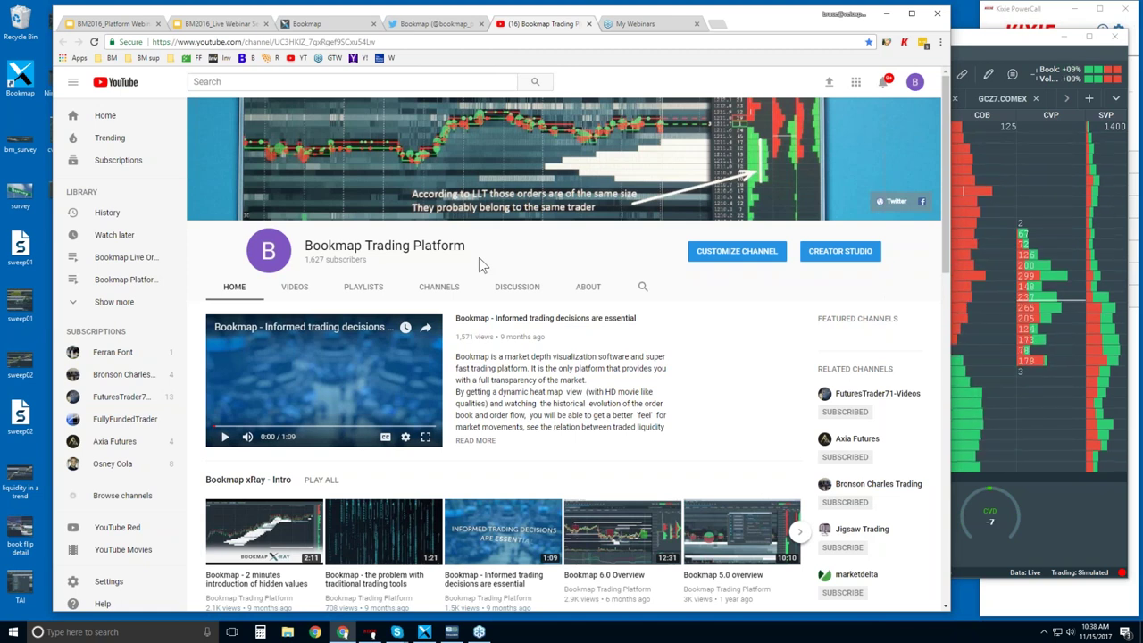
Scroll the channel home page down to the 'Order Flow video snippets' shelf
scroll(480, 265, down, 1)
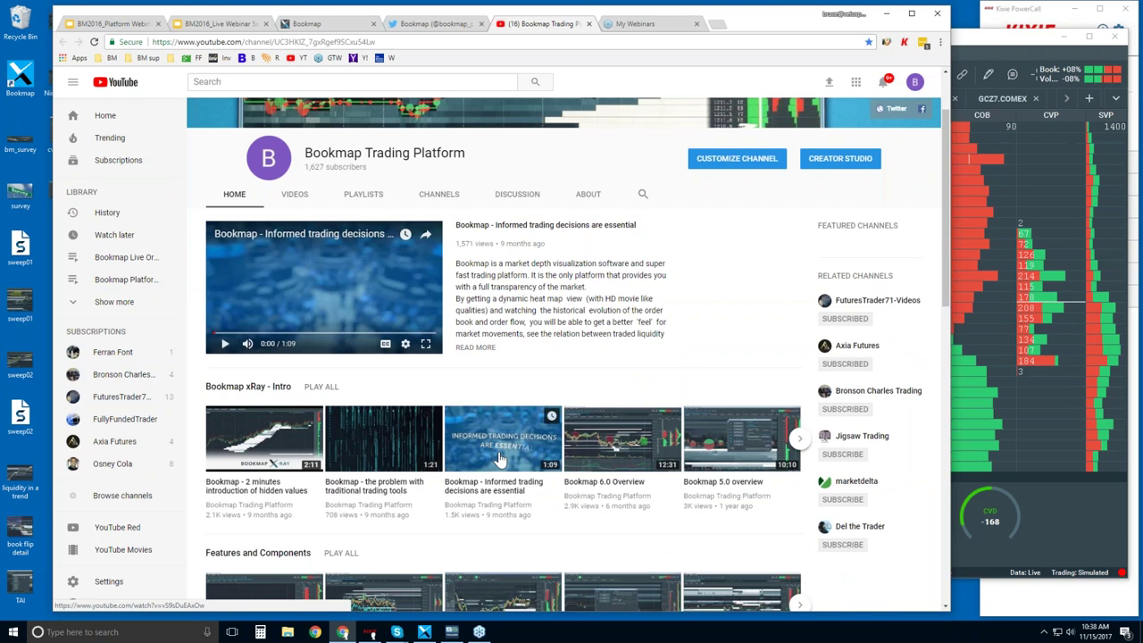
scroll(491, 379, down, 2)
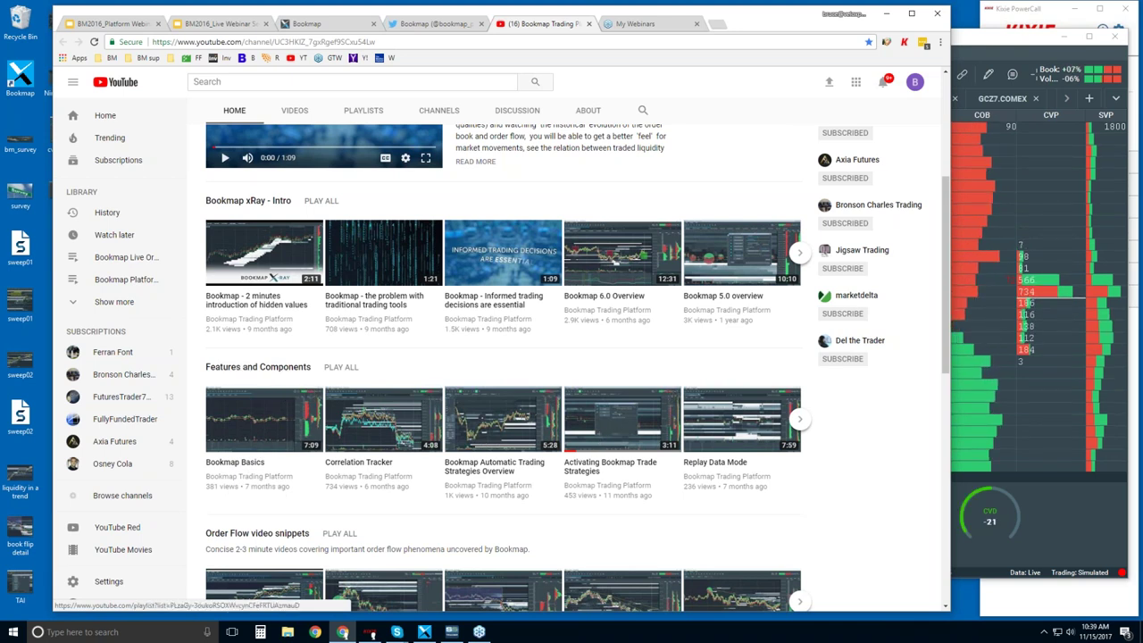
scroll(500, 357, down, 1)
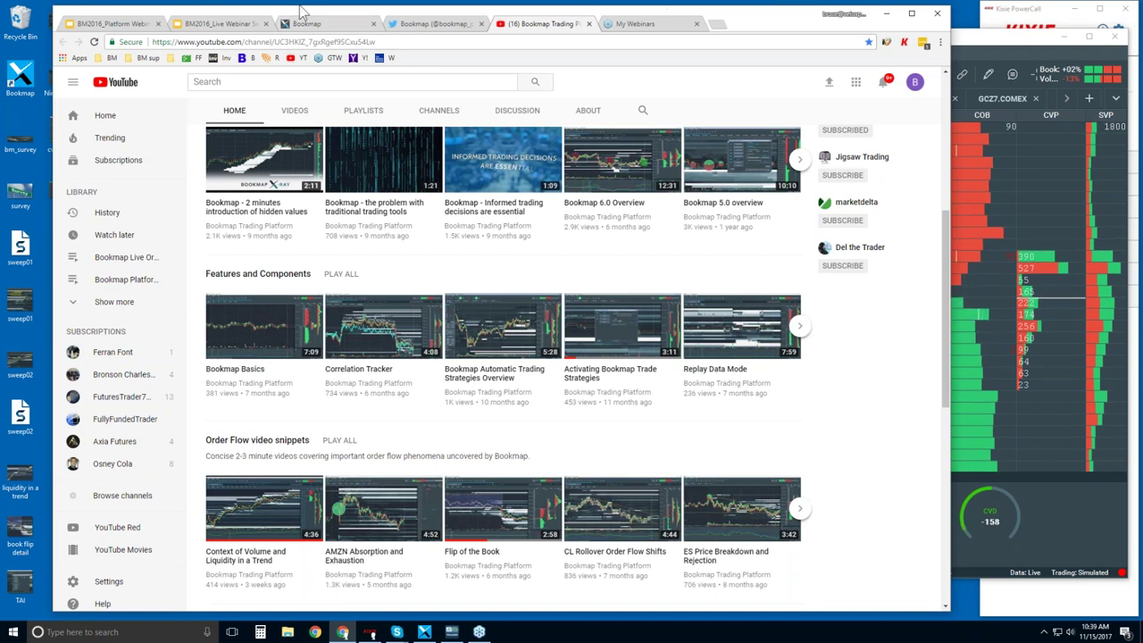
Move the browser down and raise the RTY, NQ, 6E and GC 30-minute charts, zooming the NQ chart
drag(302, 13, 302, 107)
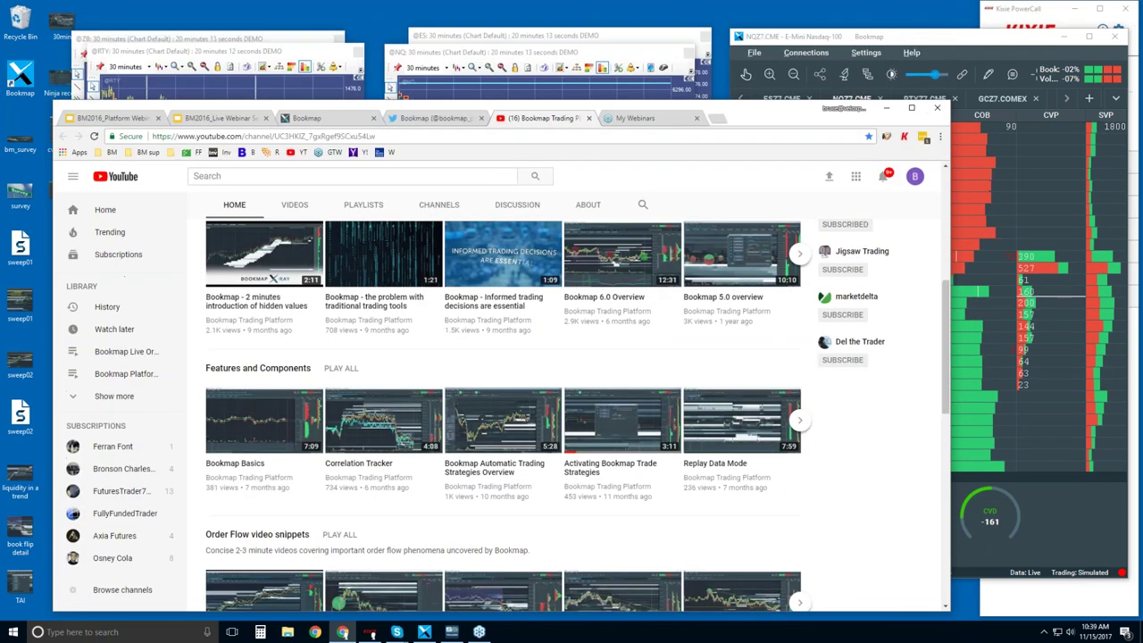
click(473, 57)
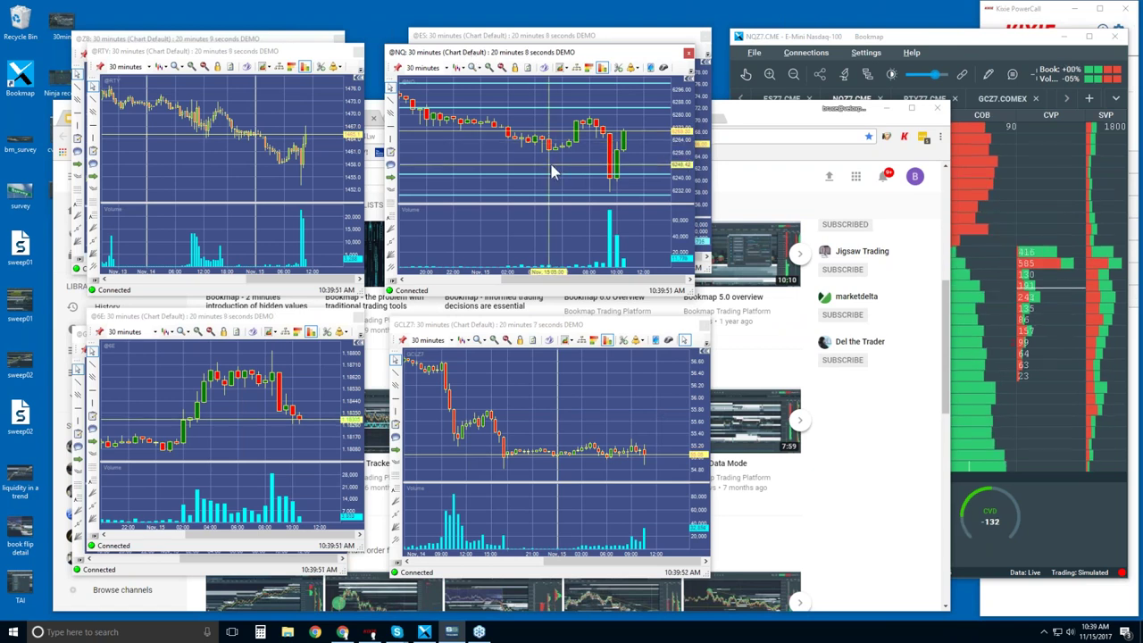
scroll(551, 166, down, 3)
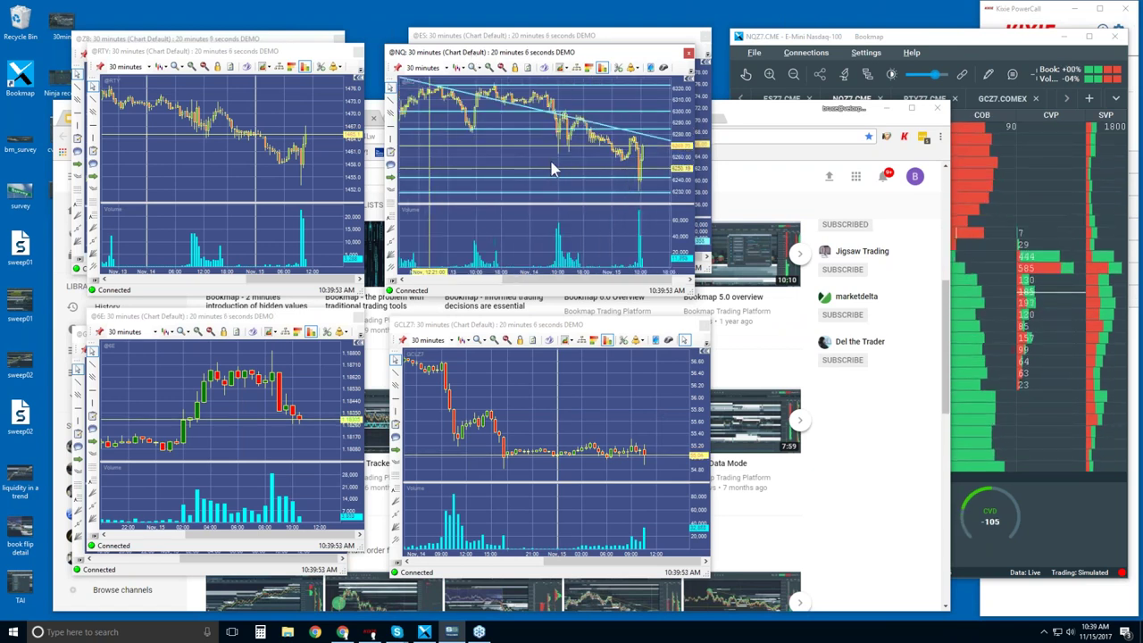
scroll(551, 166, down, 3)
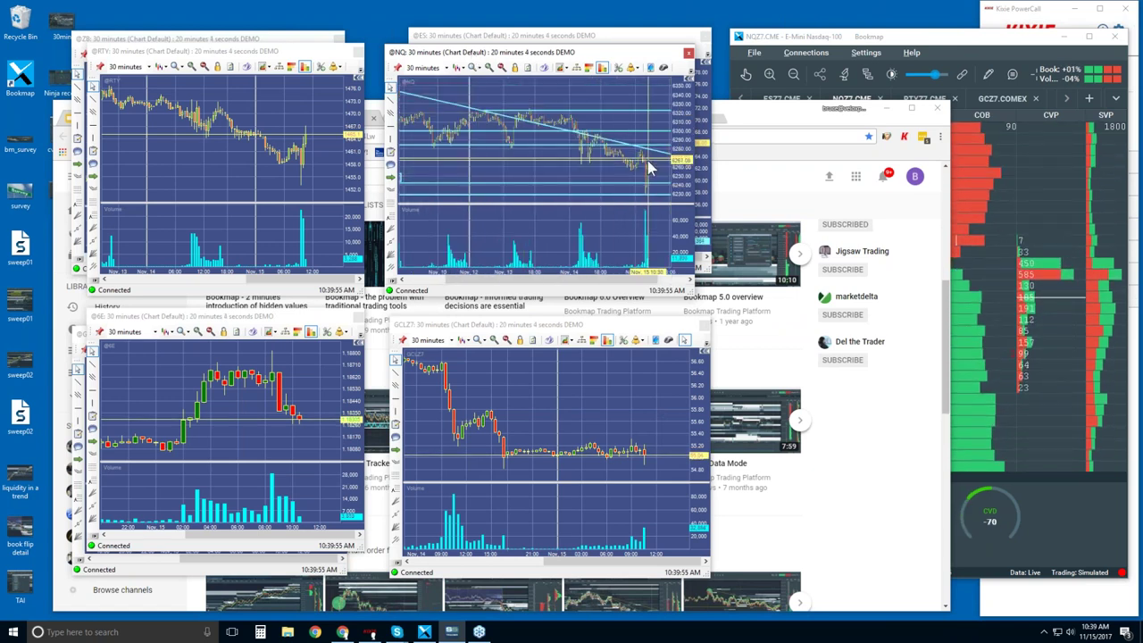
scroll(648, 161, up, 3)
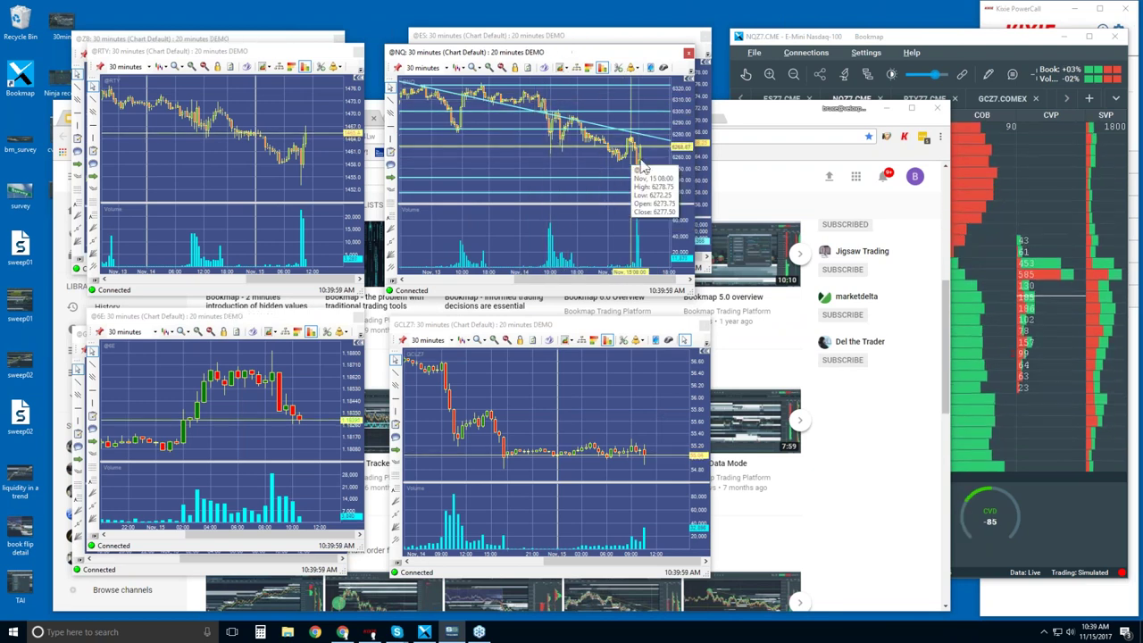
Maximize Bookmap, hide the order-entry trading panel, and zoom out the NQZ7.CME heatmap
double_click(900, 40)
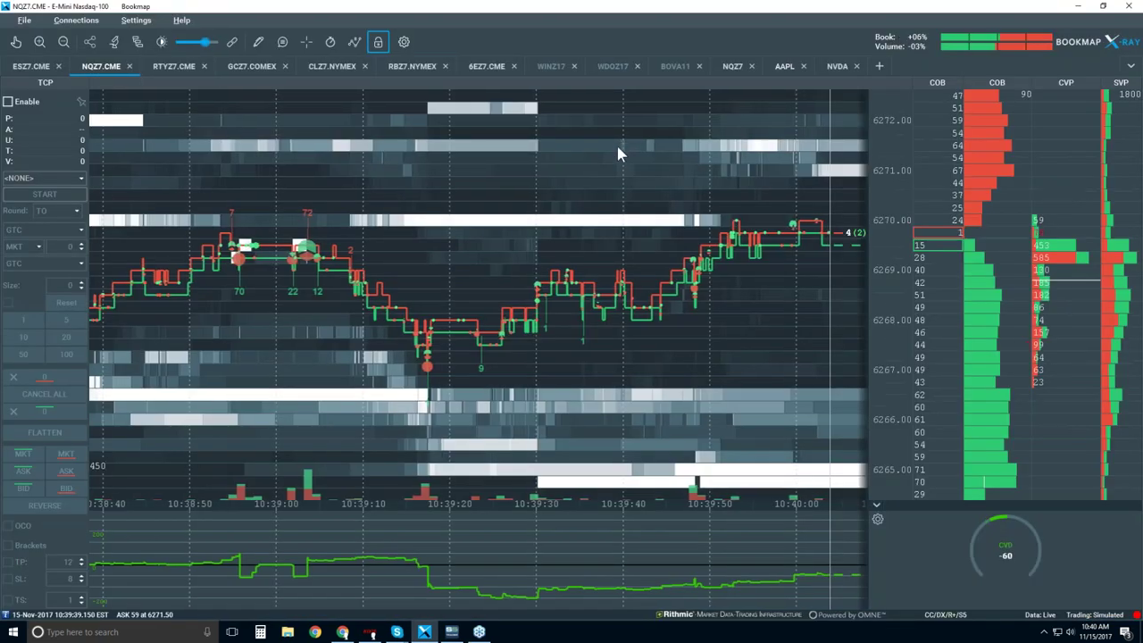
click(378, 42)
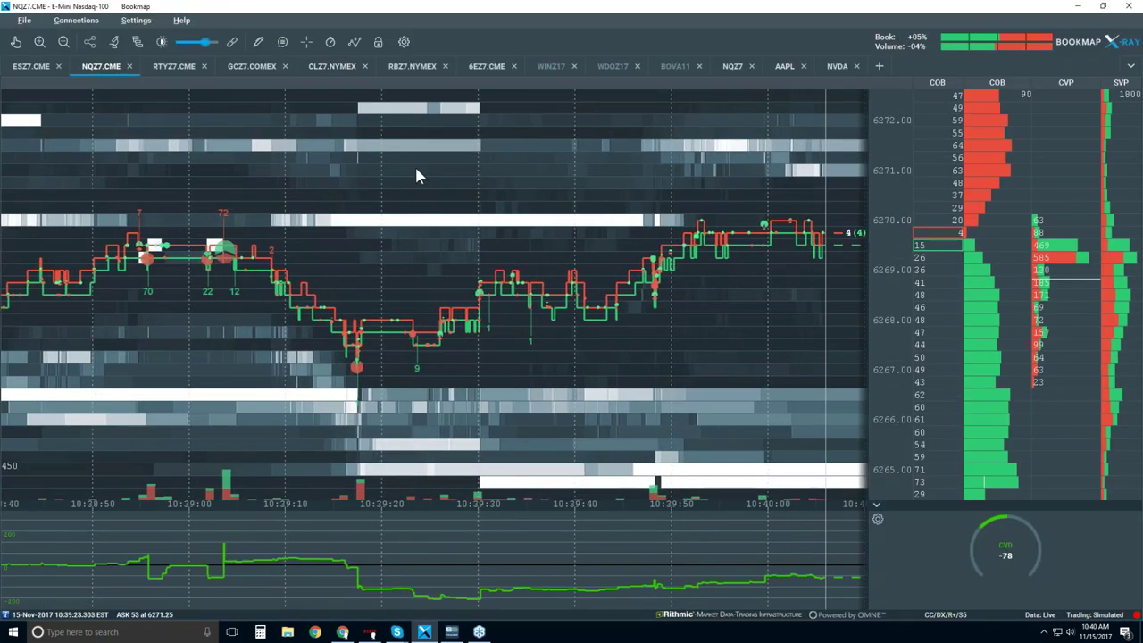
scroll(479, 254, down, 3)
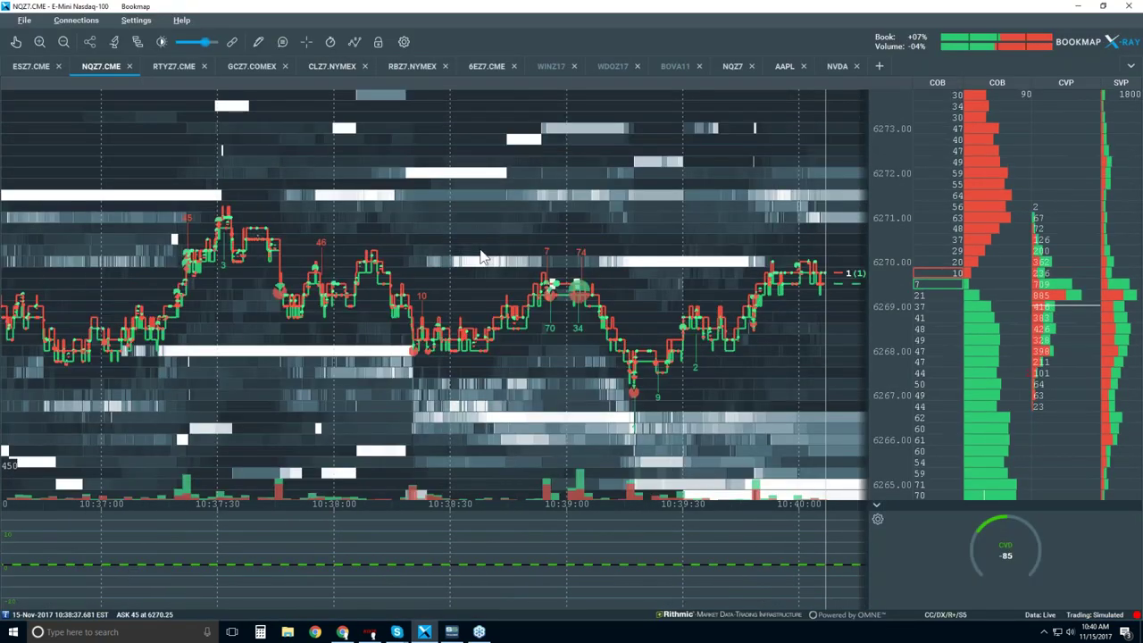
scroll(479, 257, down, 3)
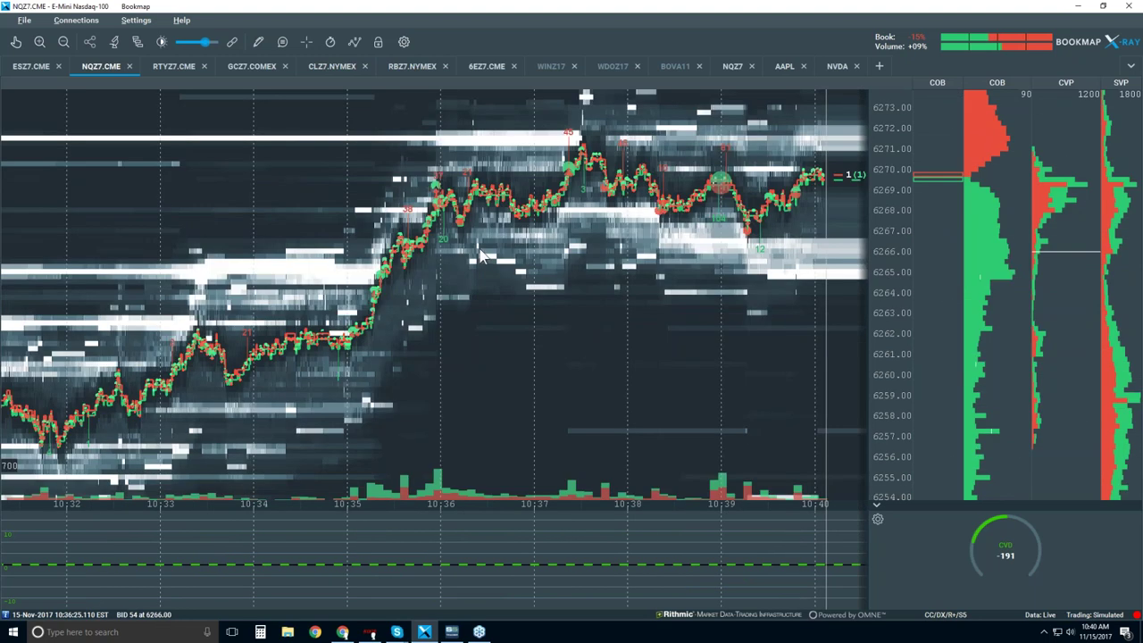
scroll(480, 256, down, 5)
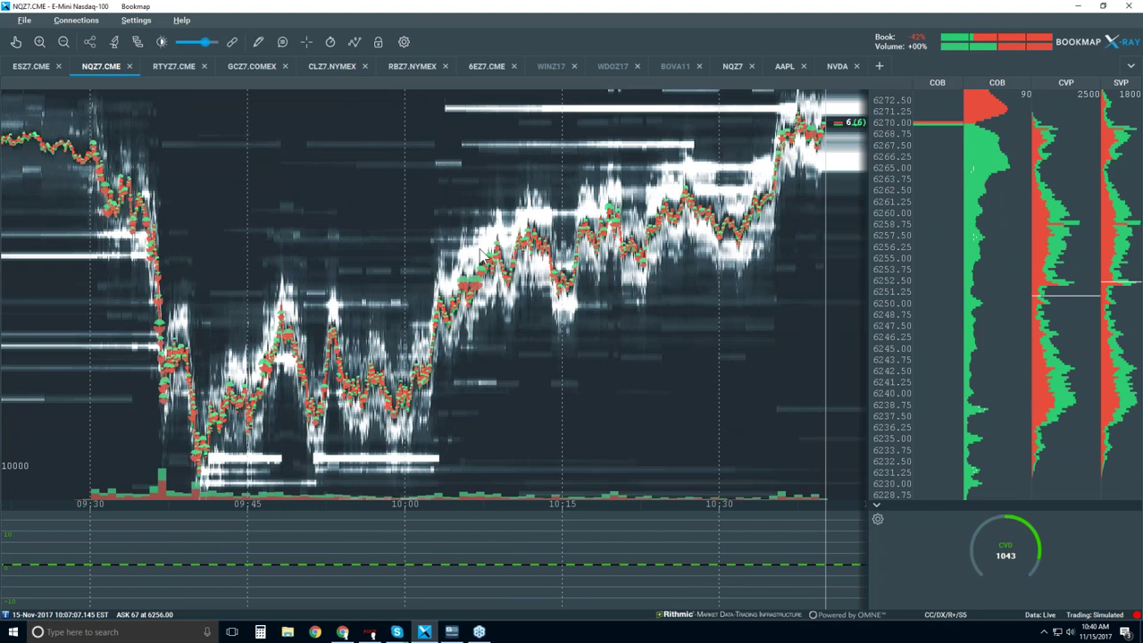
scroll(471, 242, down, 3)
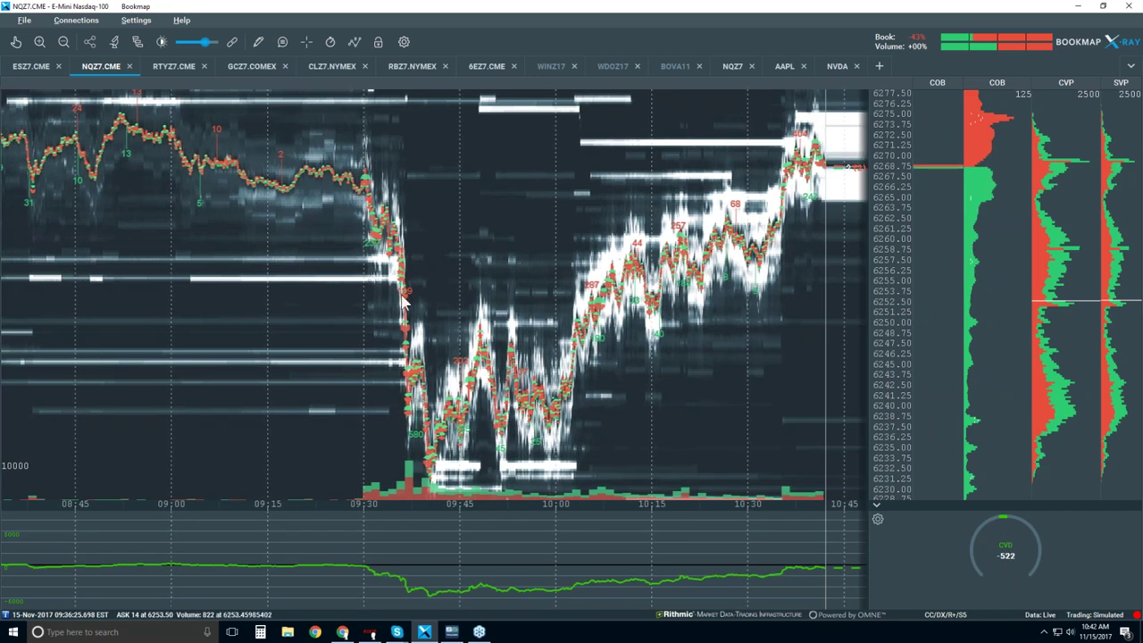
In the layers dropdown, enable Candlestick Bars and set Heatmap to Off
click(355, 43)
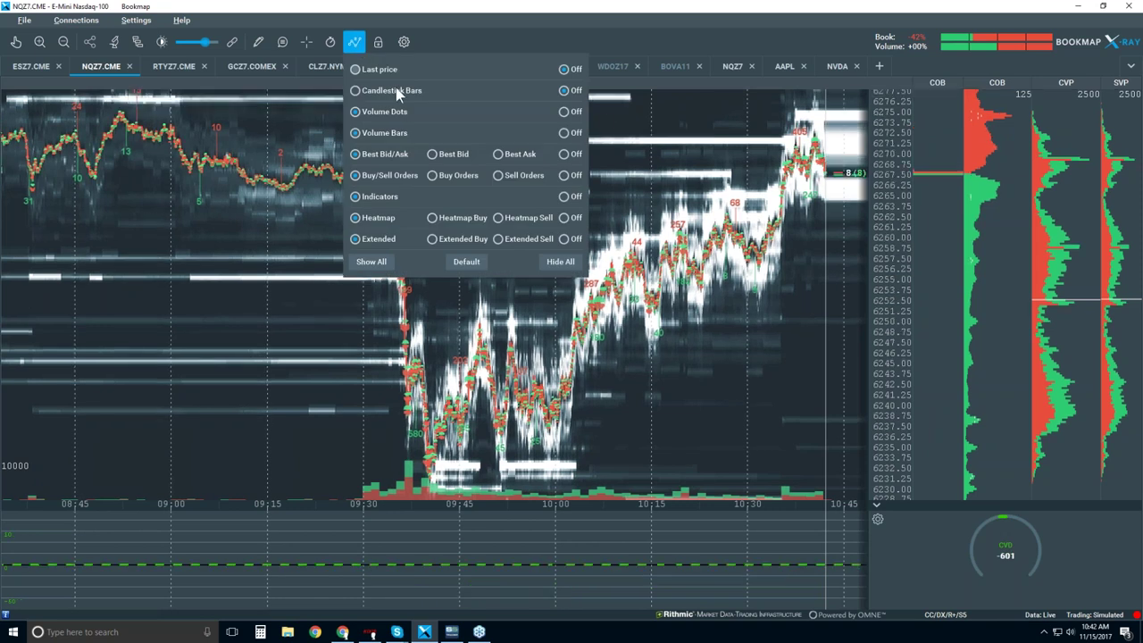
click(563, 156)
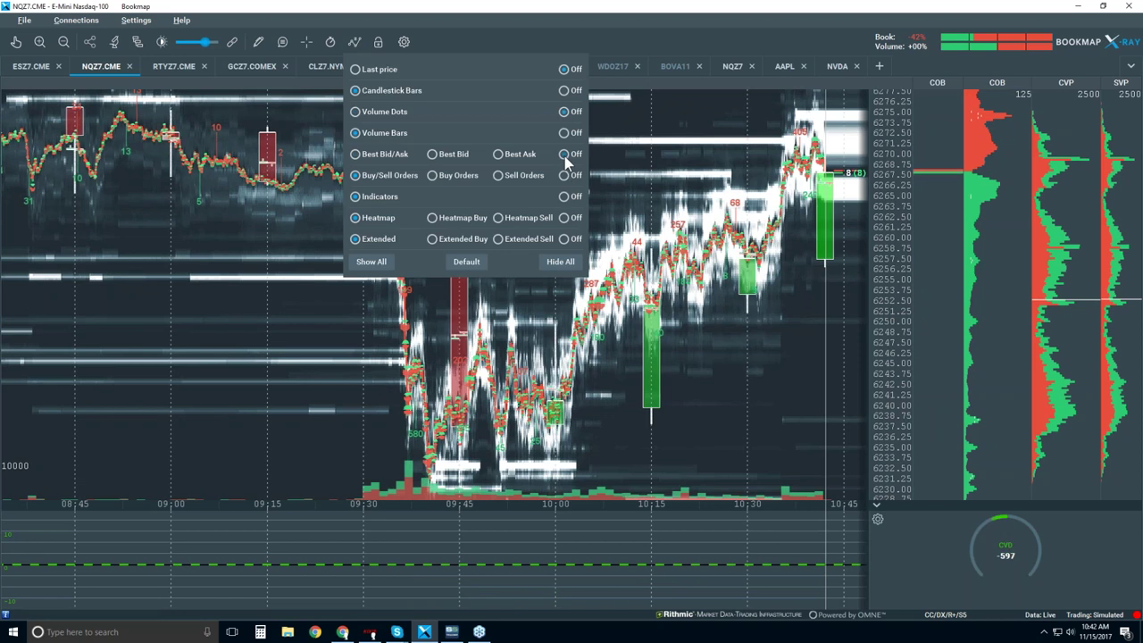
click(565, 218)
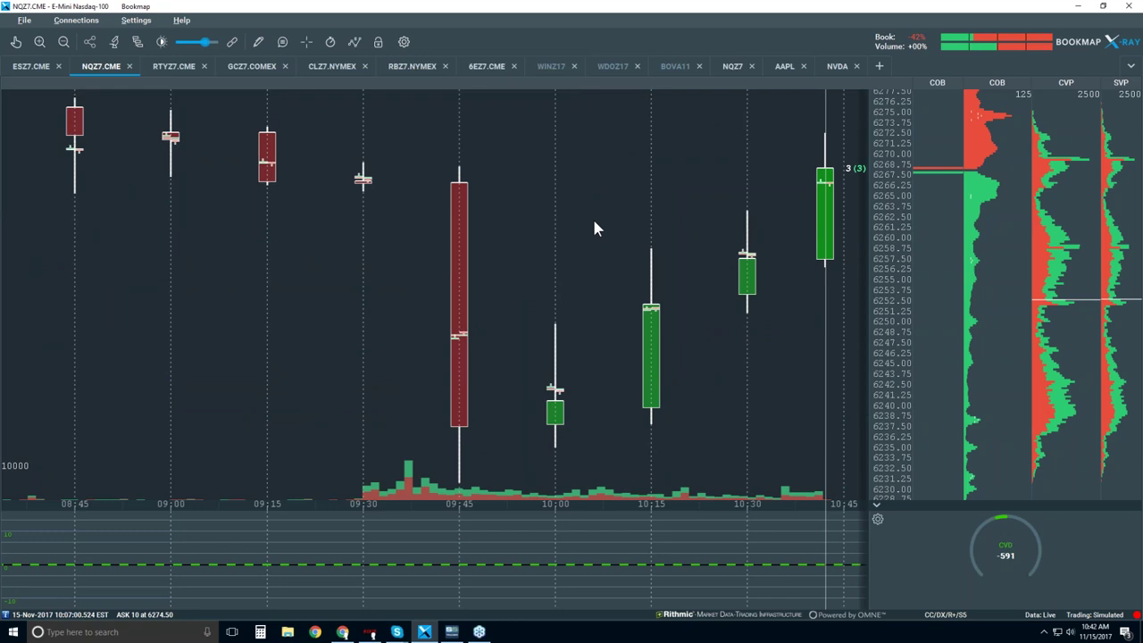
click(114, 42)
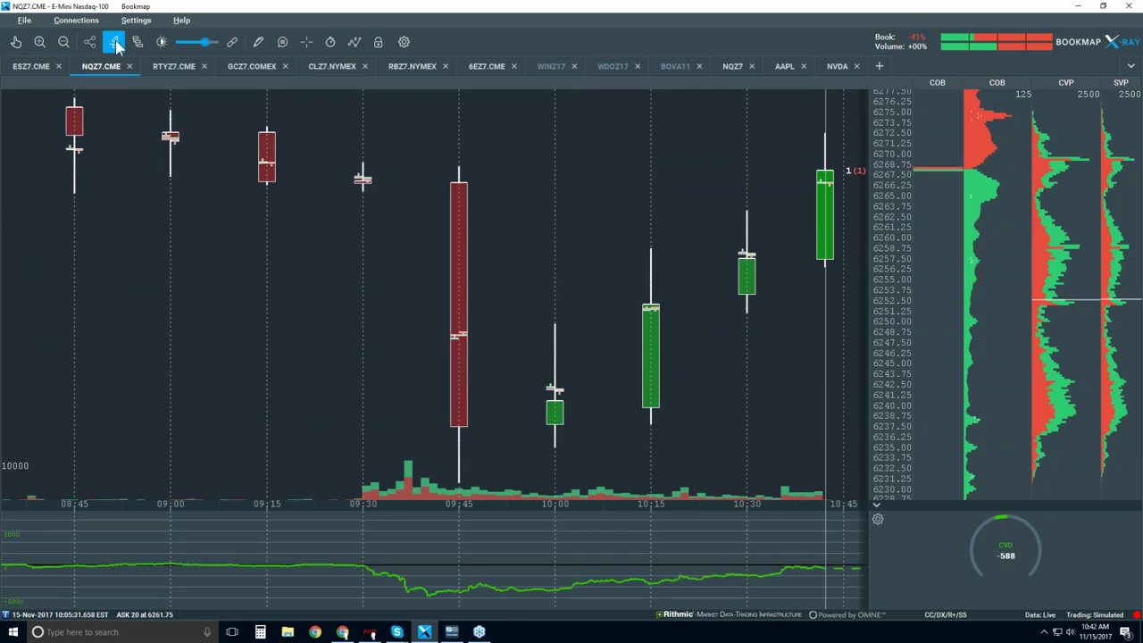
In Studies configuration, change the Candlesticks interval from 15 min to 5 min, then move the dialog aside
click(114, 42)
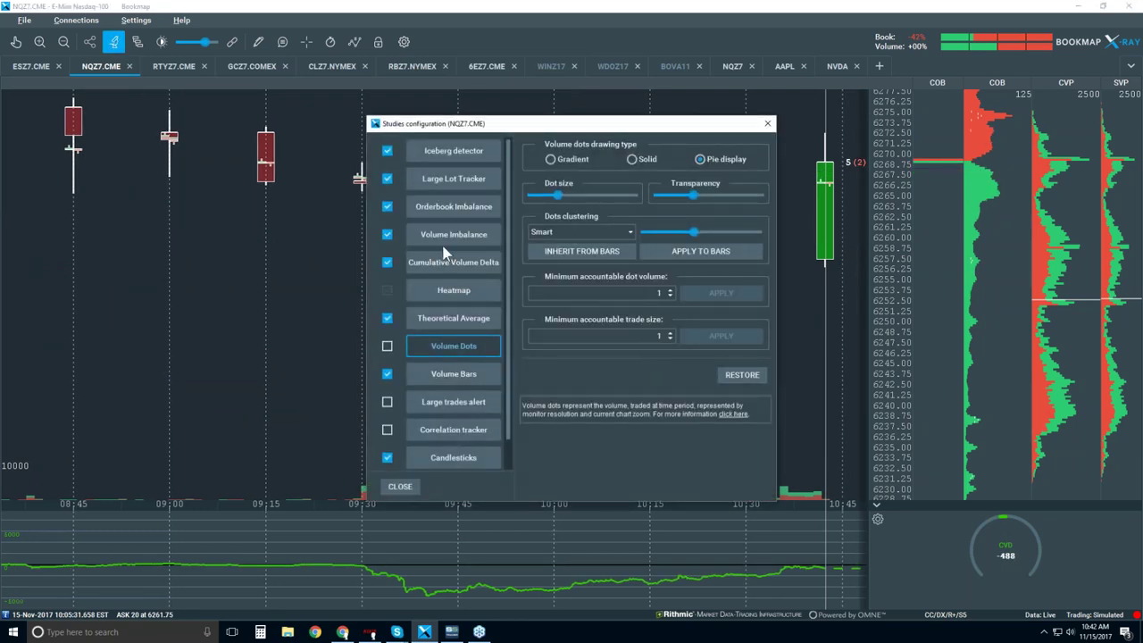
drag(505, 243, 512, 345)
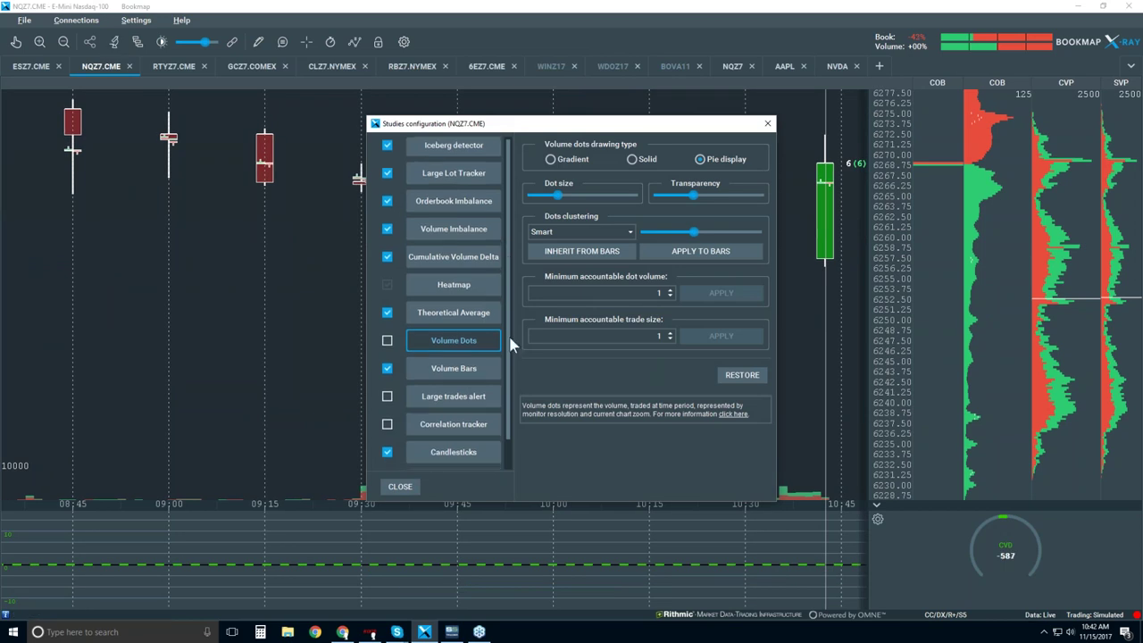
scroll(509, 348, down, 1)
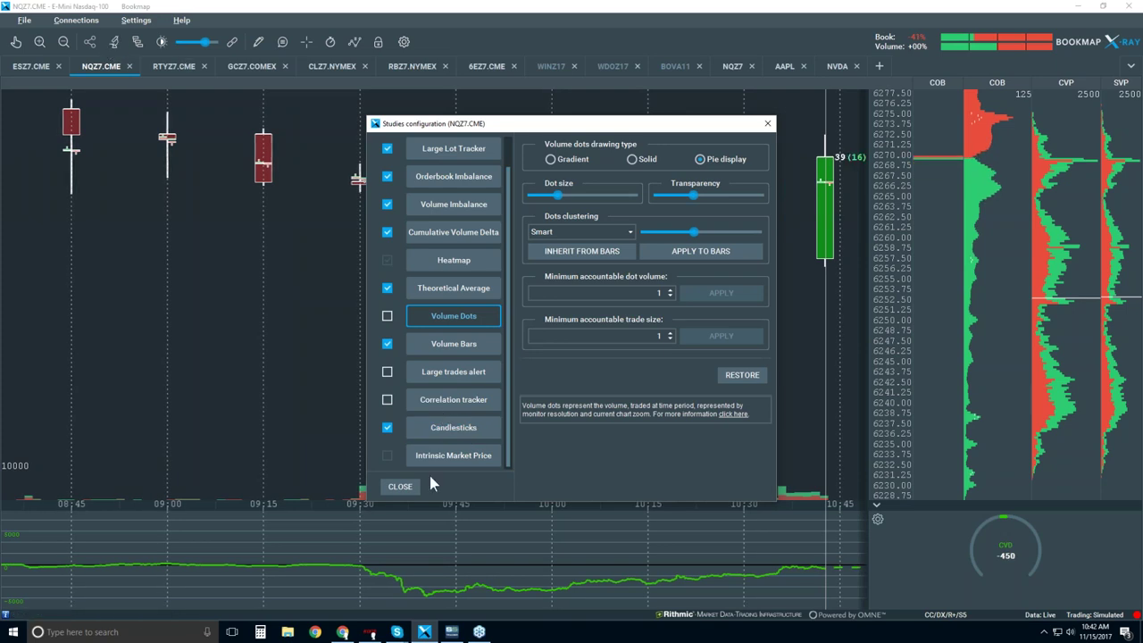
click(446, 429)
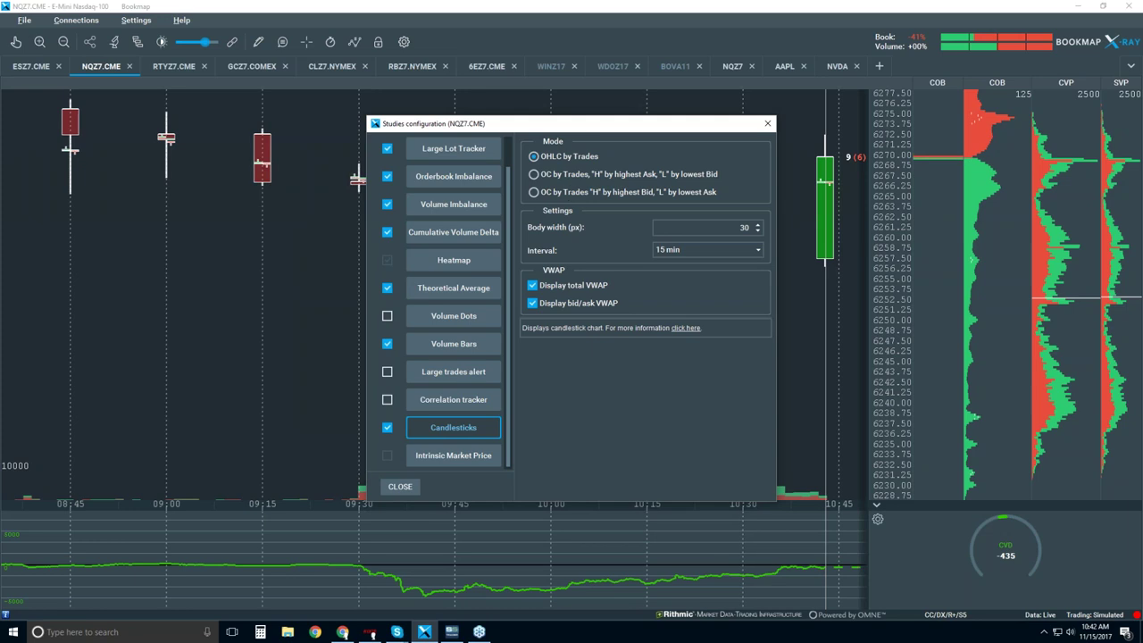
click(731, 253)
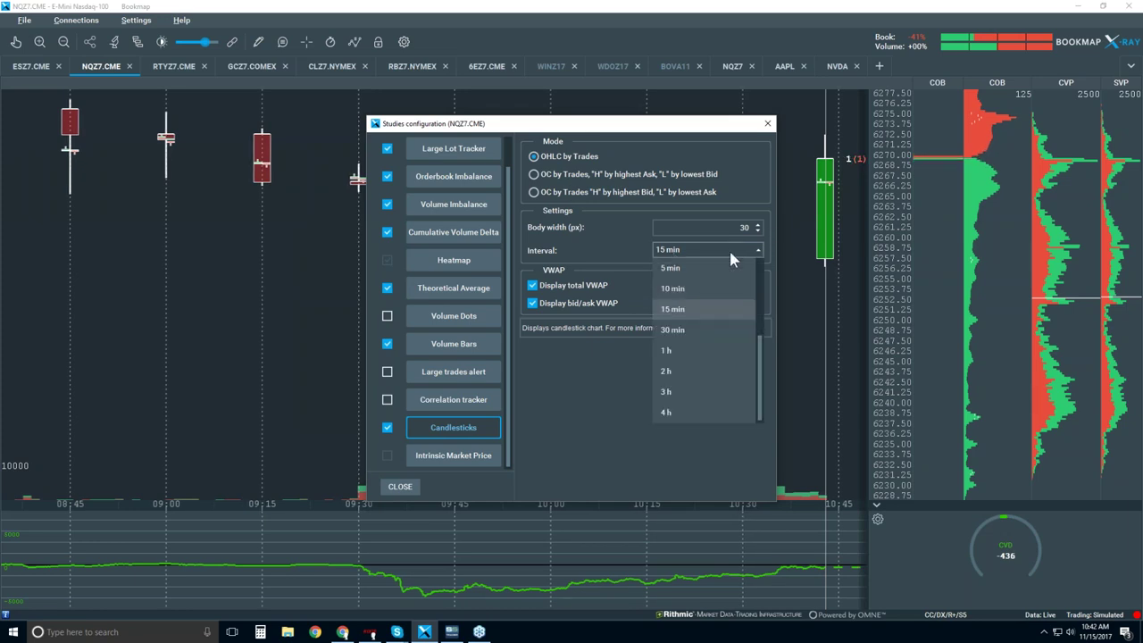
click(693, 267)
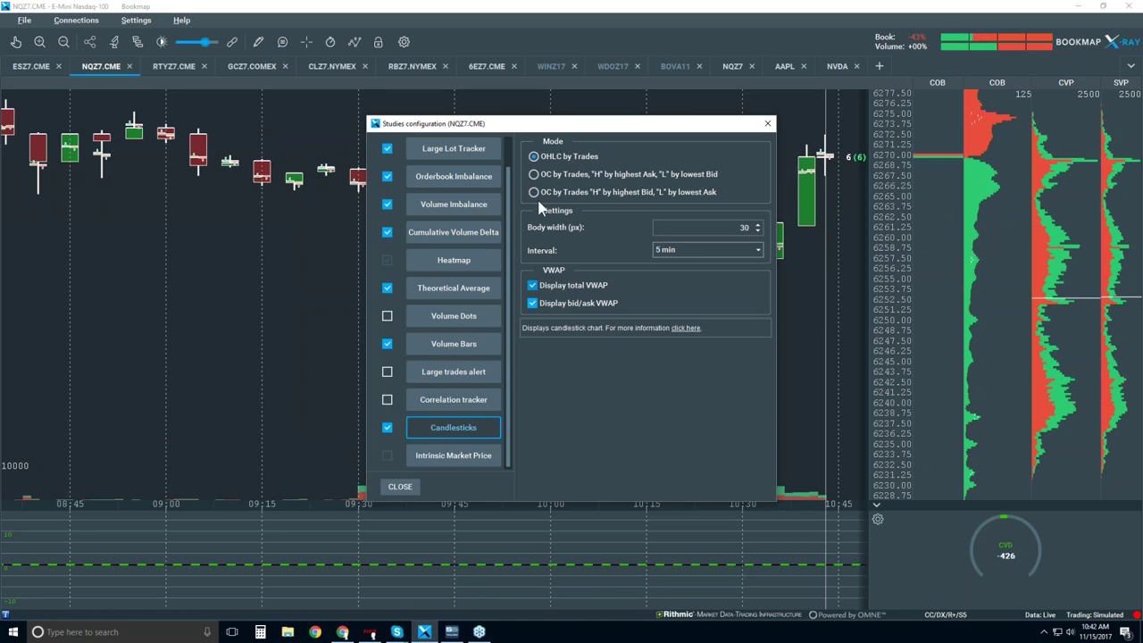
drag(603, 123, 906, 111)
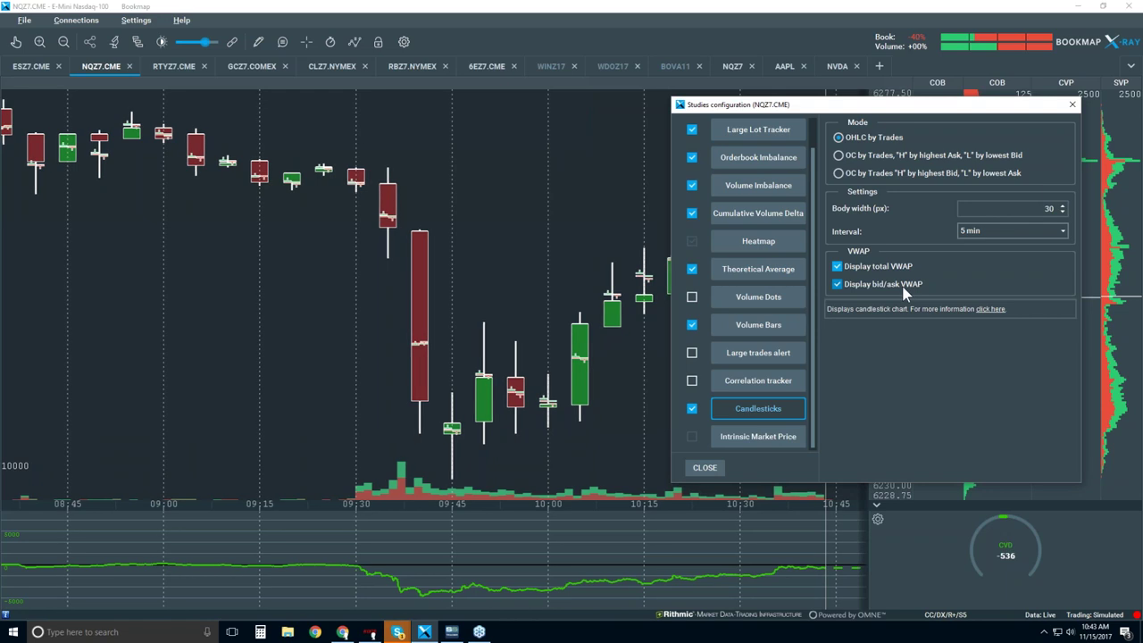
Uncheck Display total VWAP and Display bid/ask VWAP for the candlesticks, then close the studies dialog
click(838, 267)
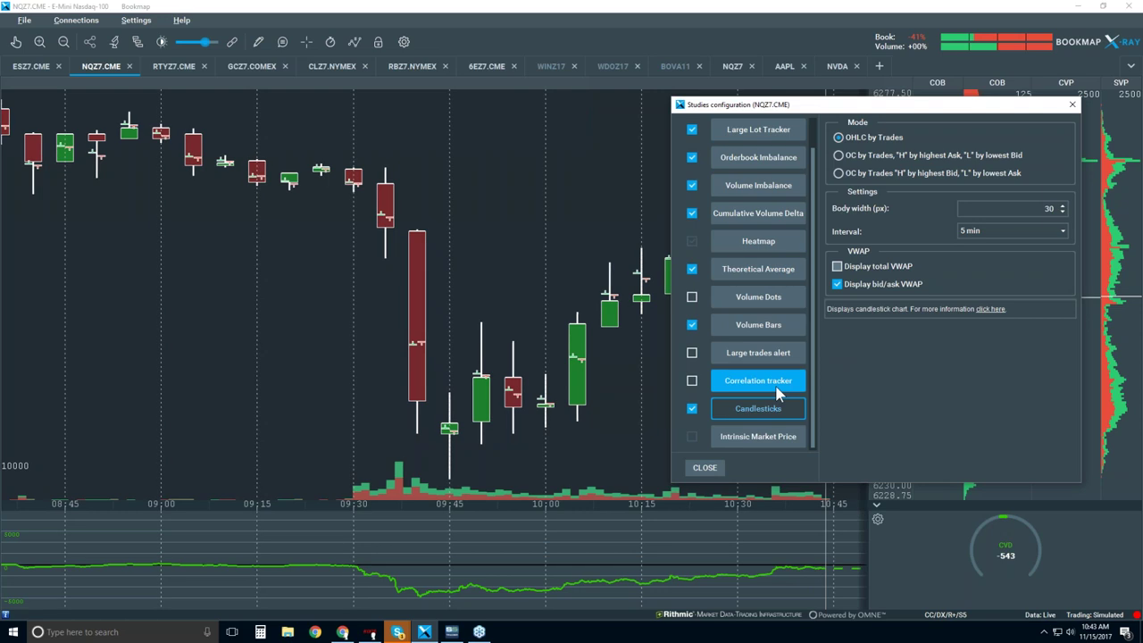
click(837, 284)
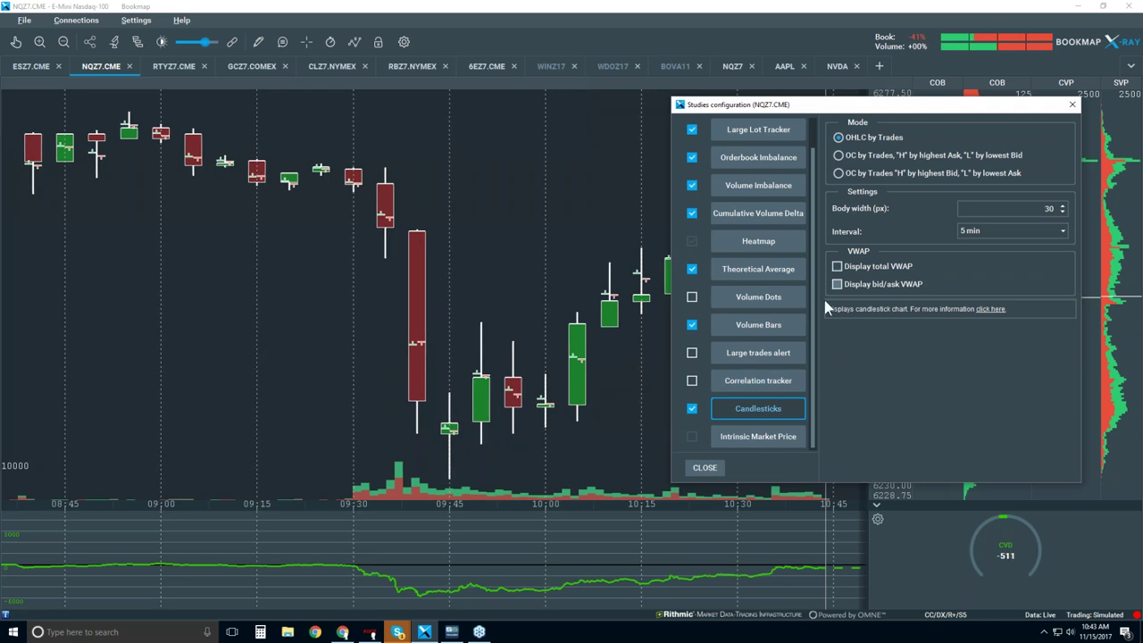
click(706, 468)
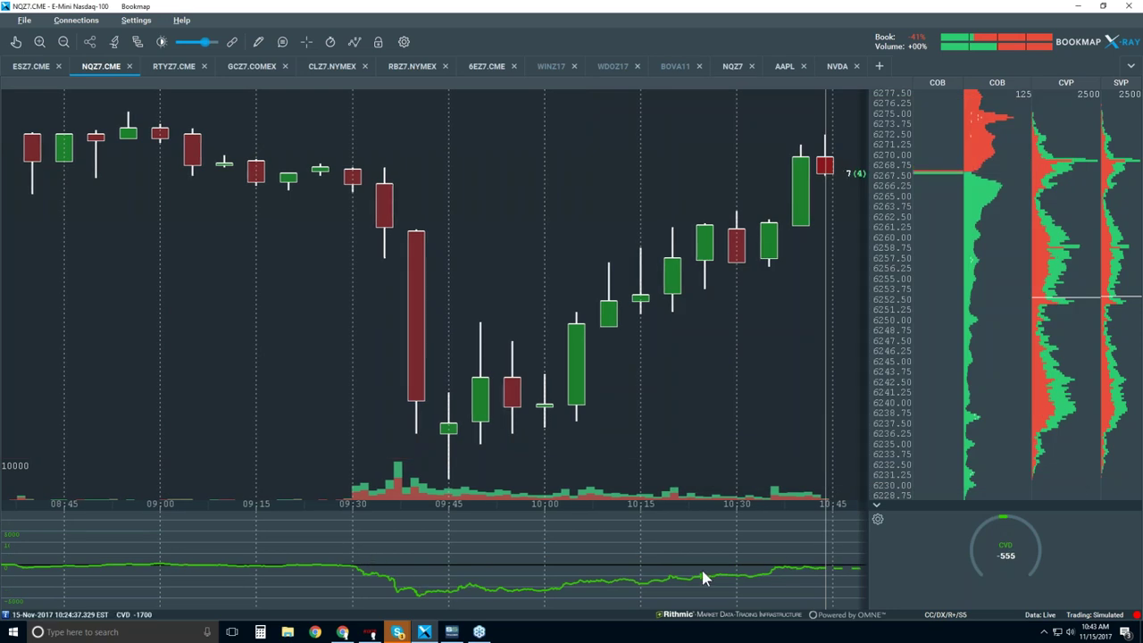
Collapse the lower CVD indicator pane so the NQ candles fill the window
click(875, 507)
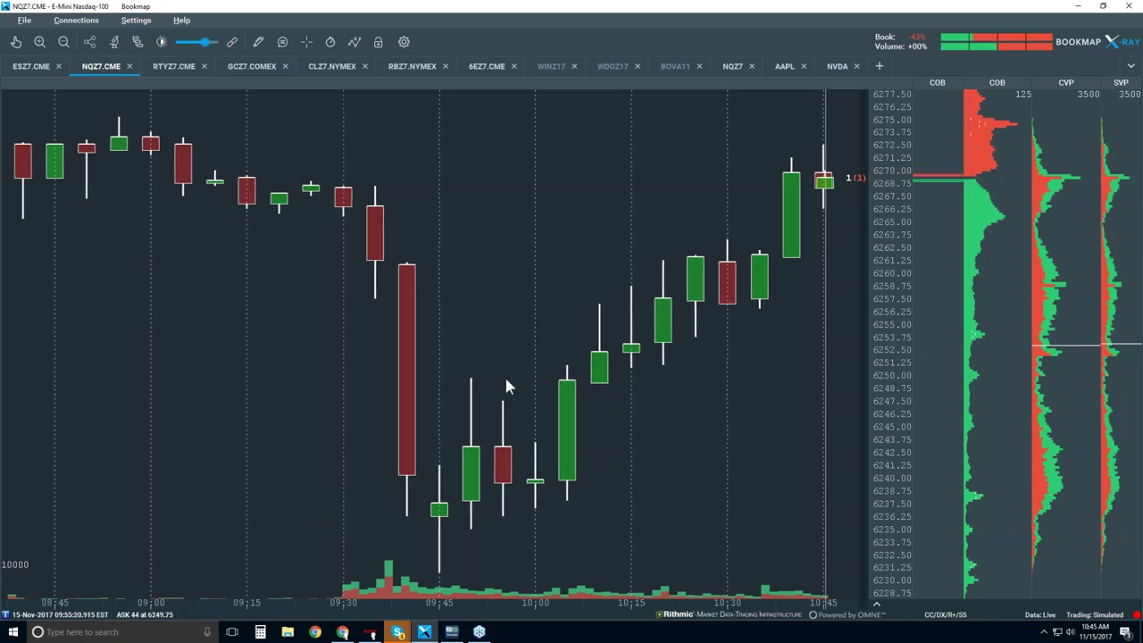
click(355, 43)
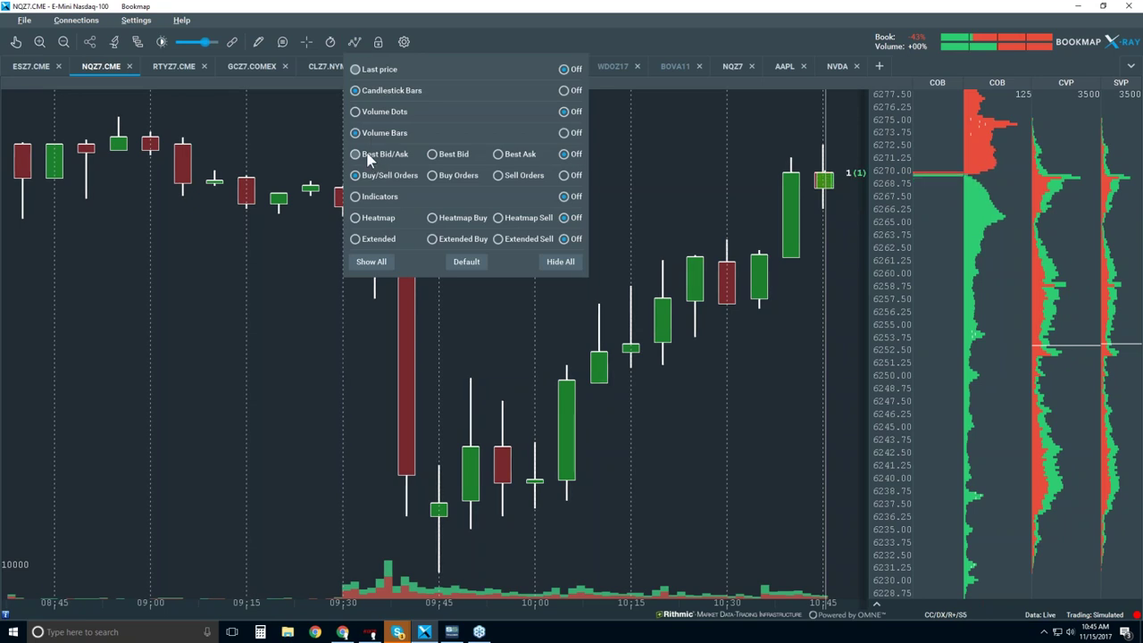
Enable the Best Bid/Ask layer to draw the bid and ask lines over the candles
click(364, 332)
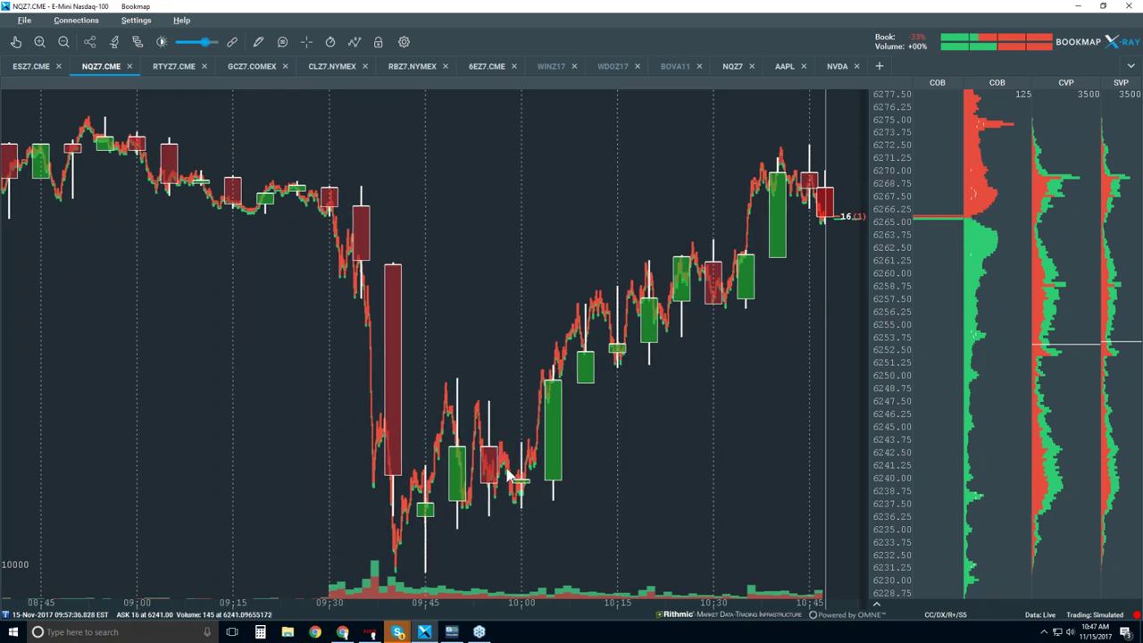
Turn on the Volume Dots chart layer for the NQZ7.CME chart
click(355, 42)
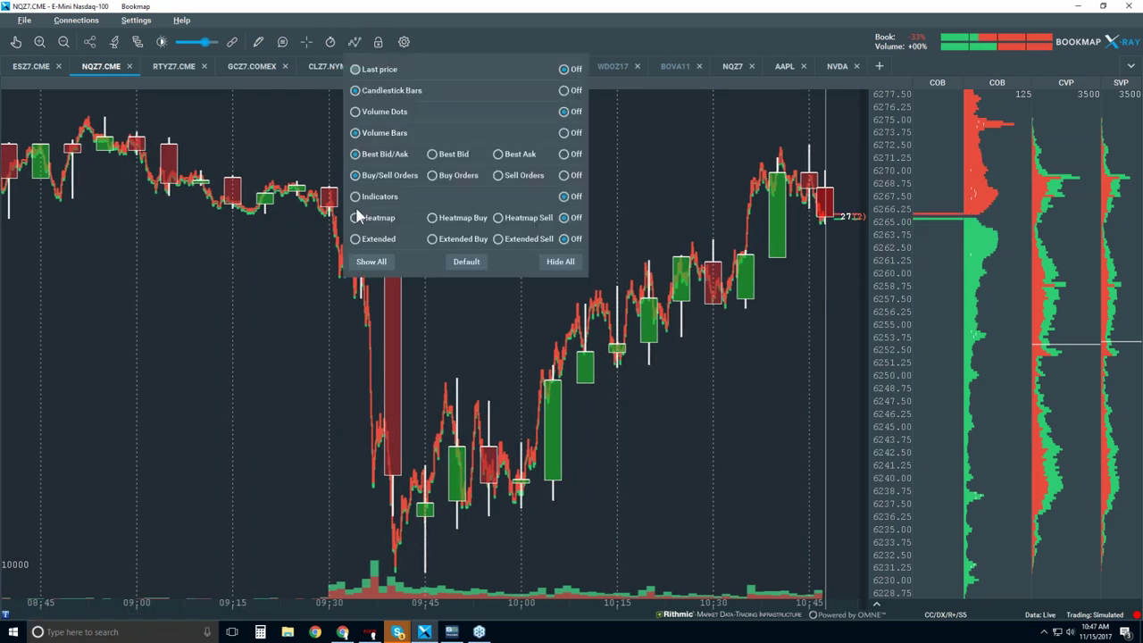
click(370, 113)
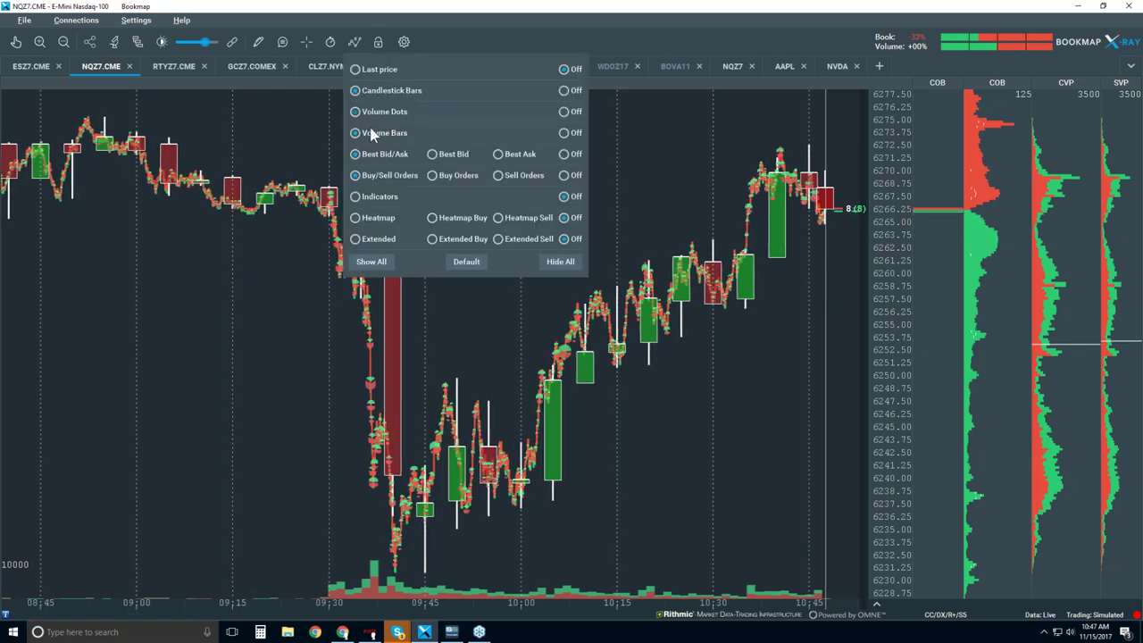
click(633, 413)
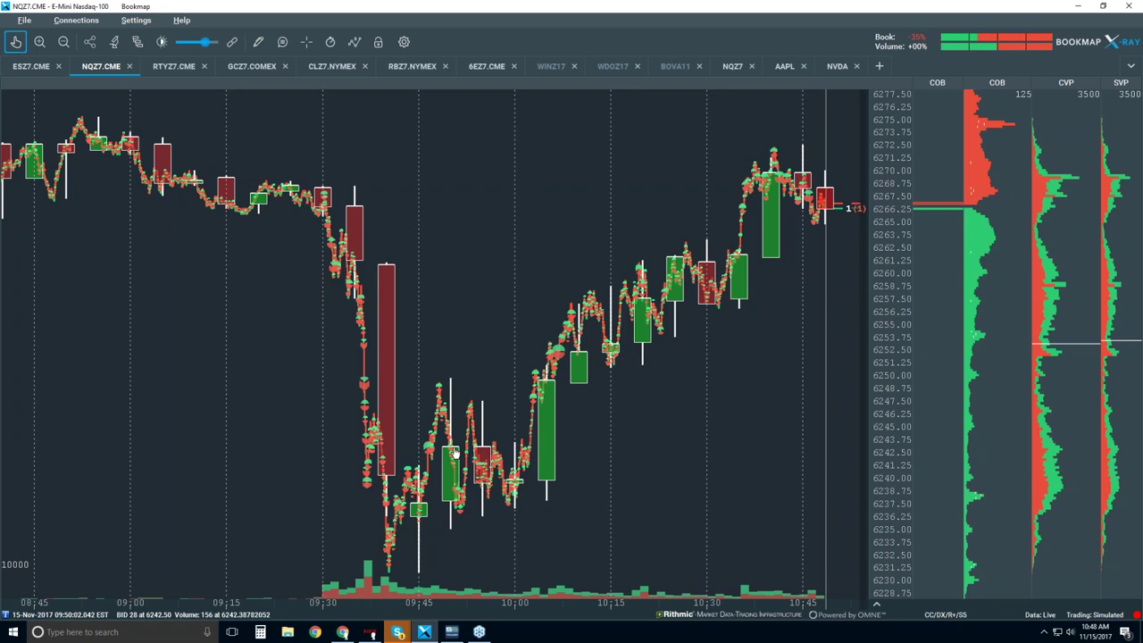
Zoom in on the chart until roughly 09:35 to 10:00 fills the view
scroll(454, 453, up, 2)
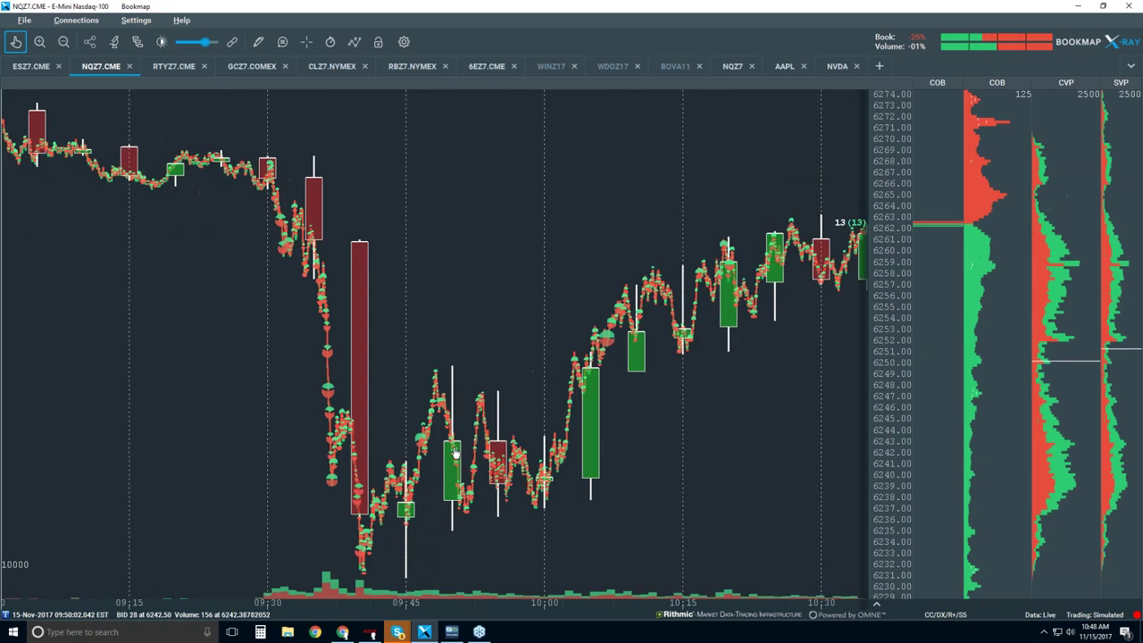
scroll(459, 472, up, 3)
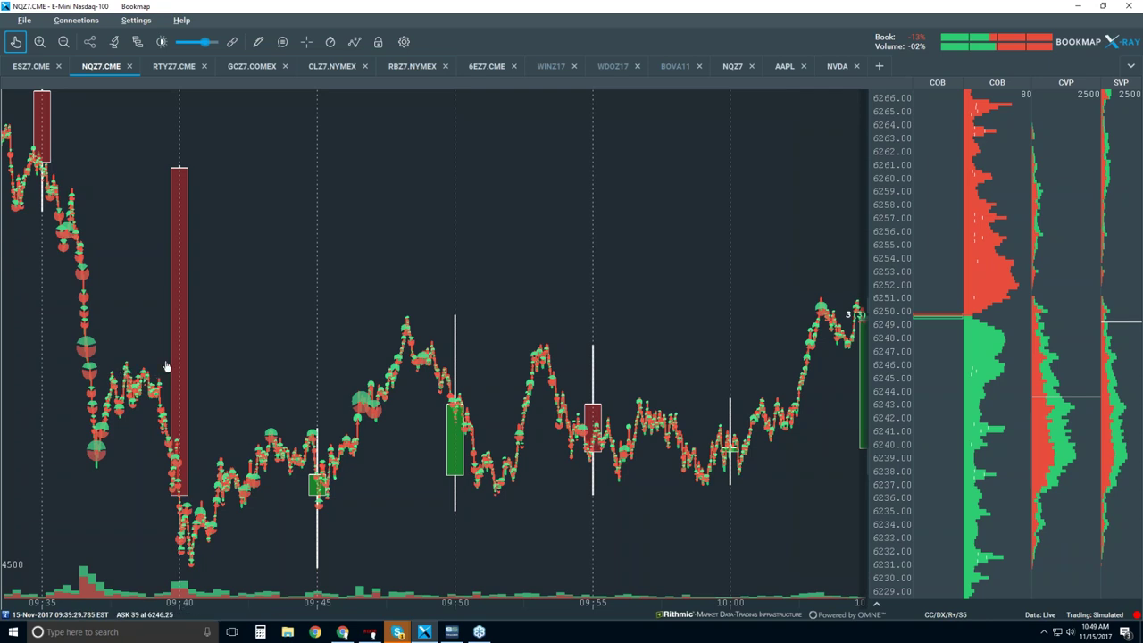
Check Display total VWAP in the NQZ7.CME Candlesticks study settings and close the dialog
click(115, 42)
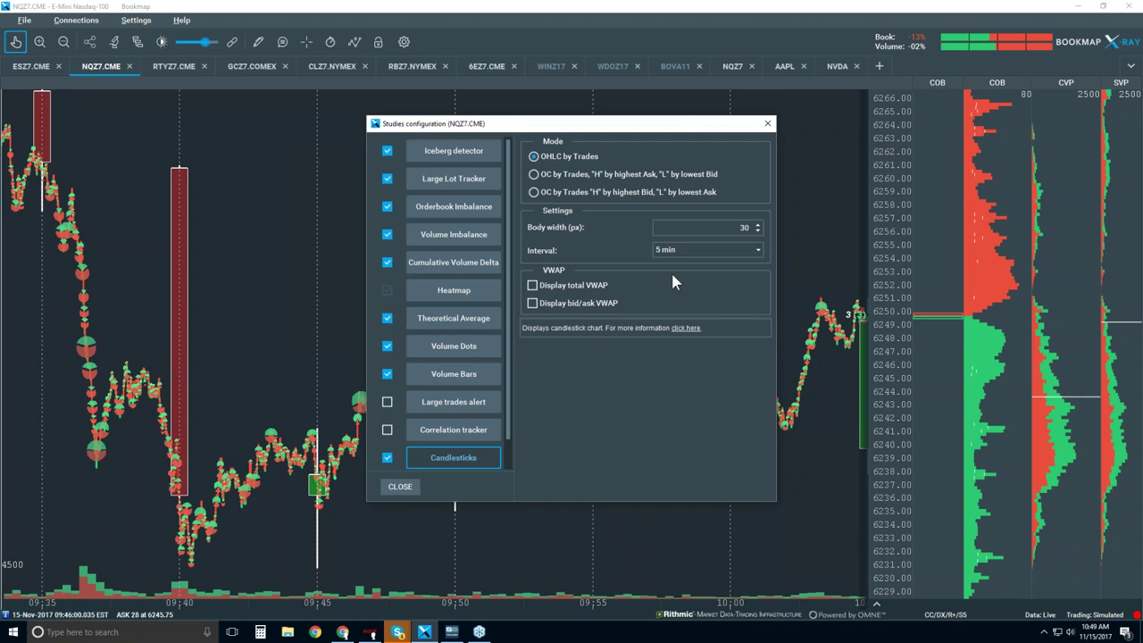
click(534, 285)
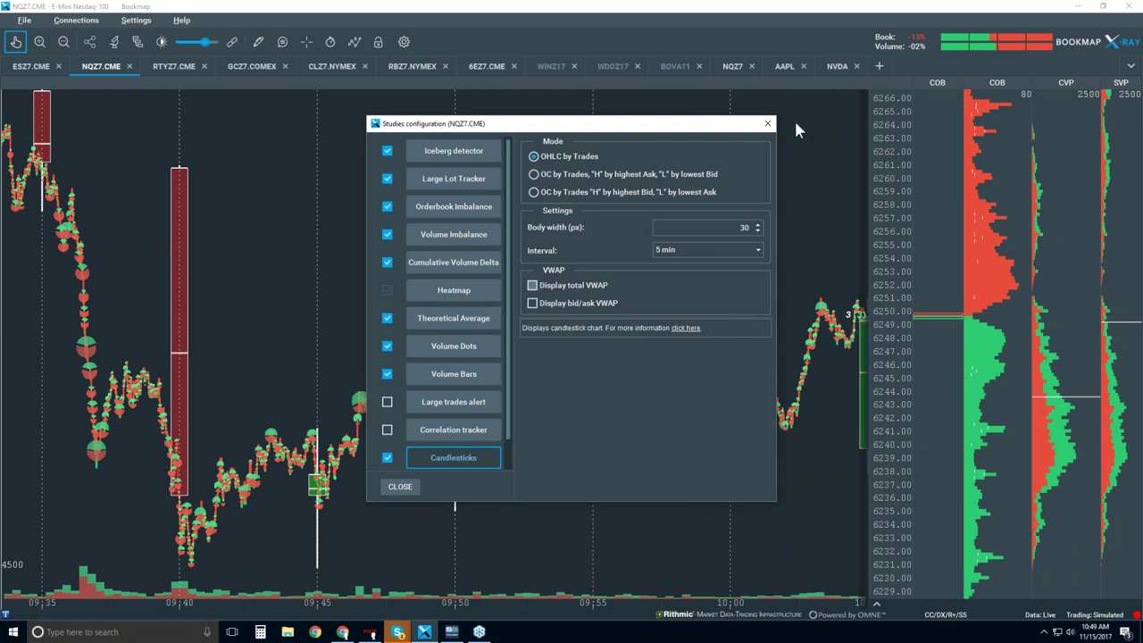
click(767, 123)
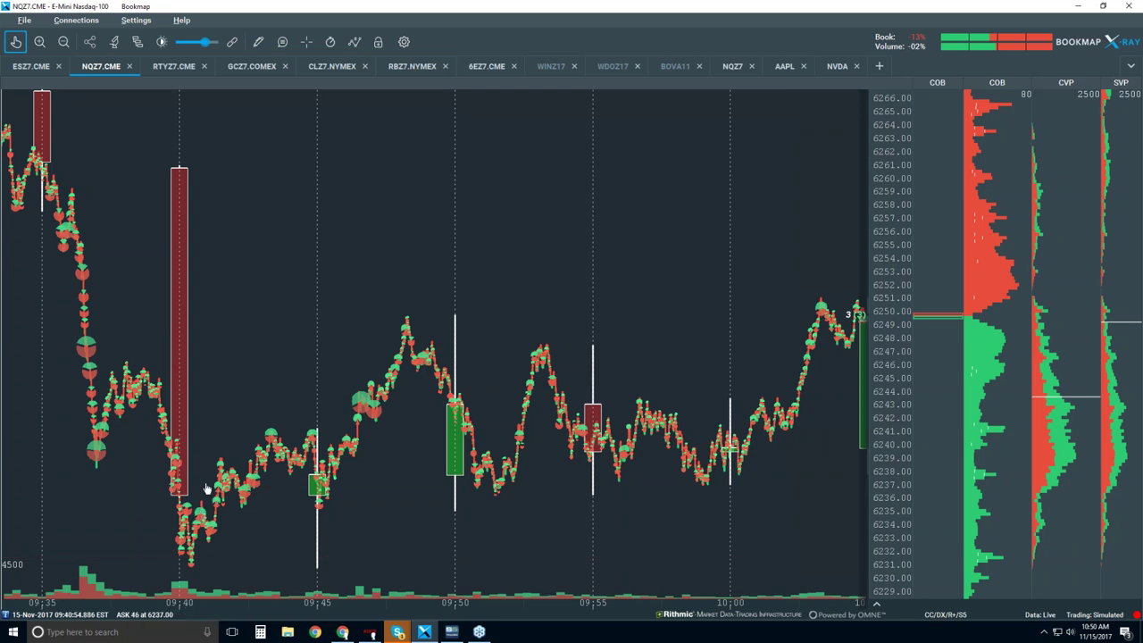
Zoom the time axis in until single trades near 09:40:28 separate, like the 20-lot at 6231.50
scroll(207, 489, up, 2)
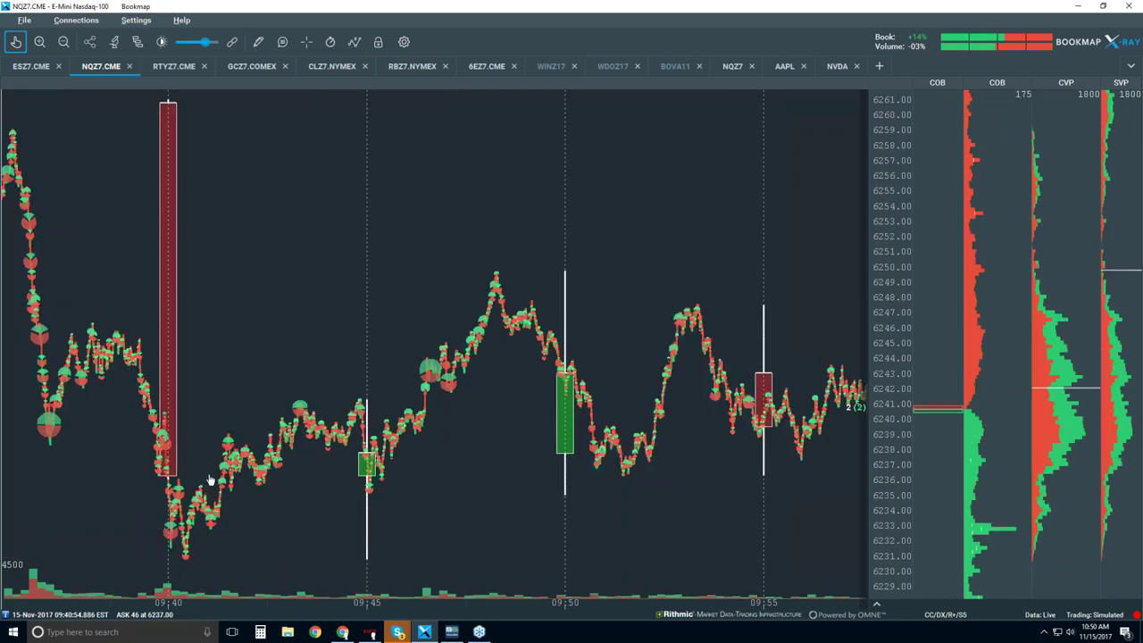
scroll(213, 475, up, 5)
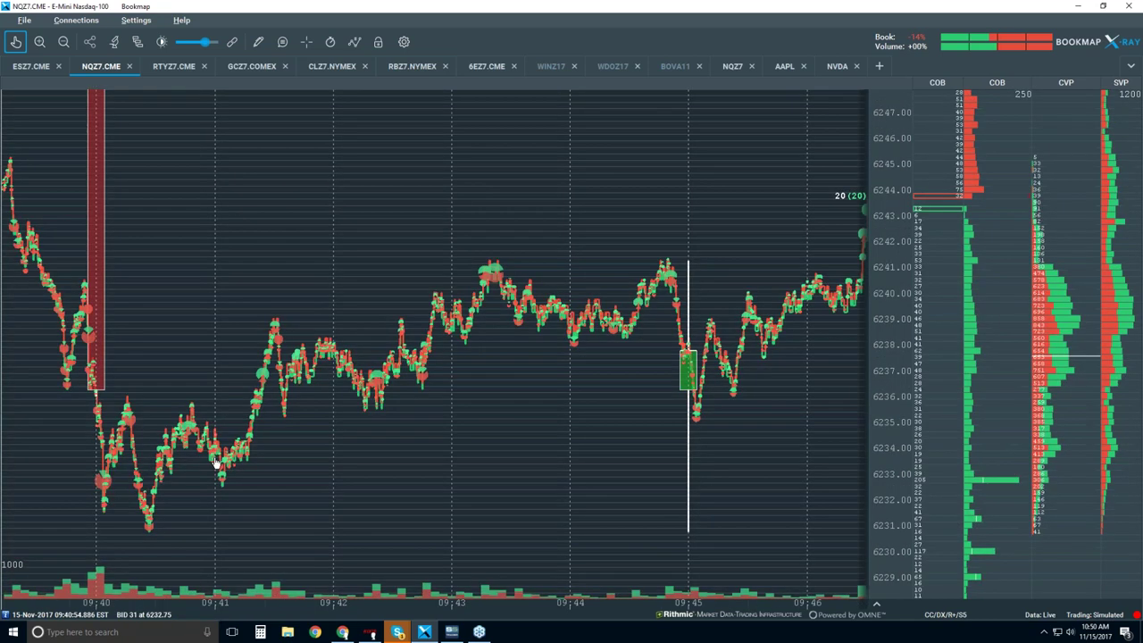
scroll(213, 465, up, 2)
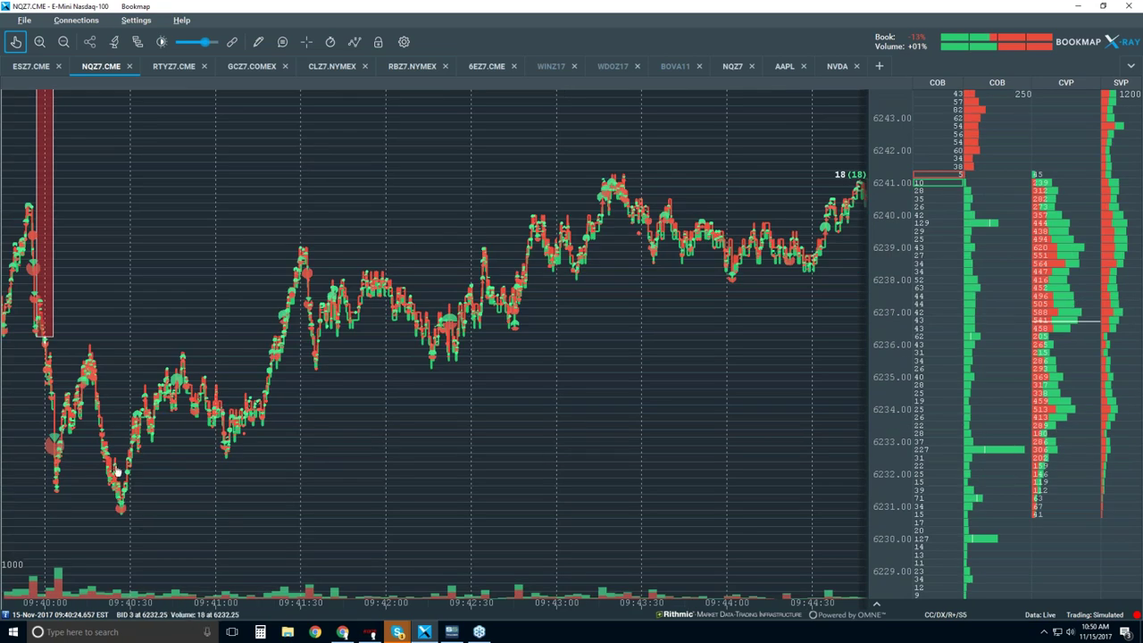
scroll(116, 472, up, 5)
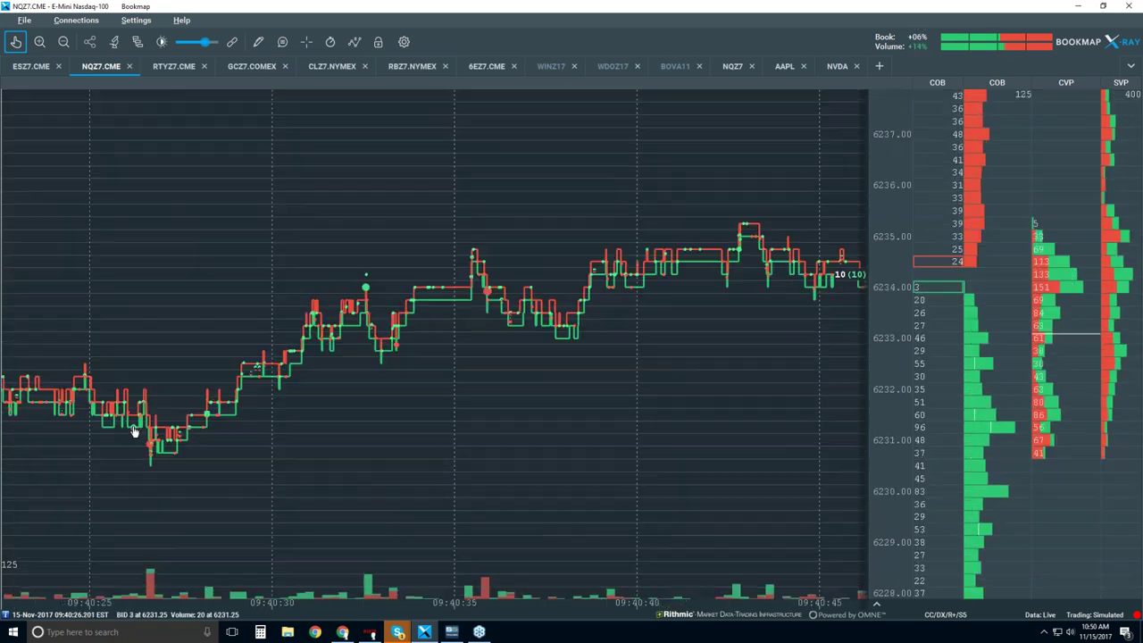
scroll(134, 431, up, 3)
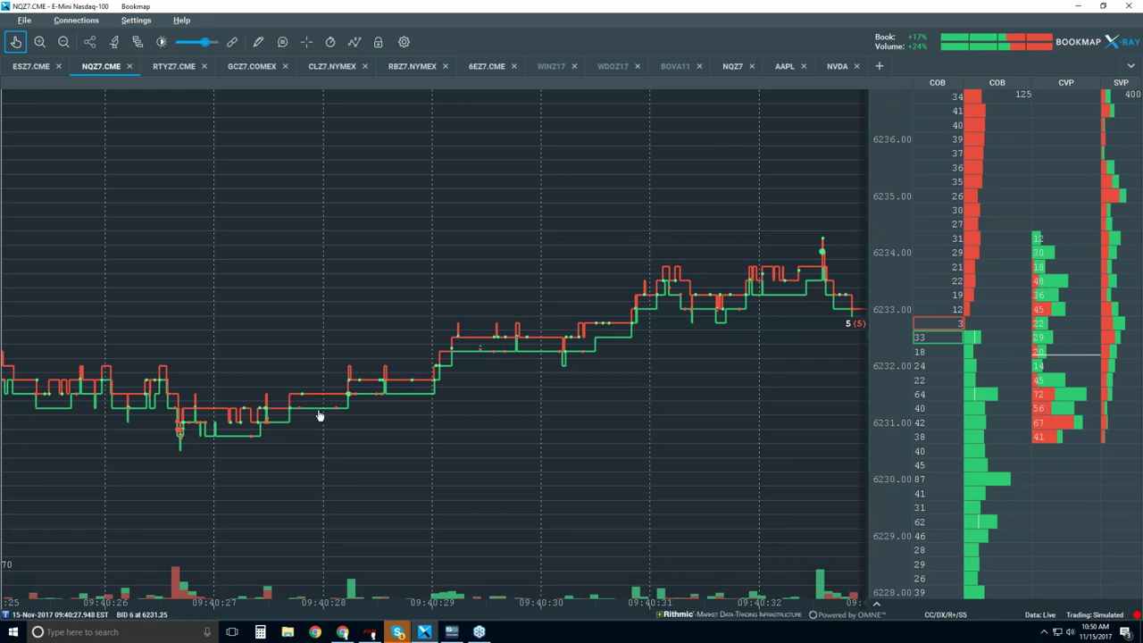
scroll(313, 401, up, 2)
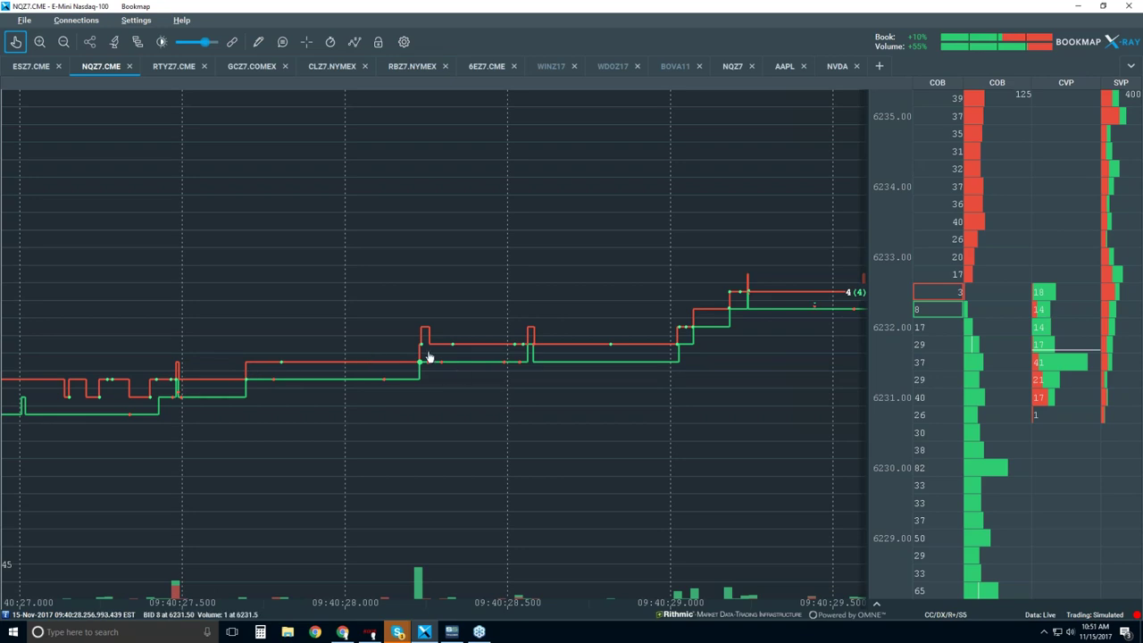
scroll(424, 367, up, 2)
scroll(424, 367, up, 3)
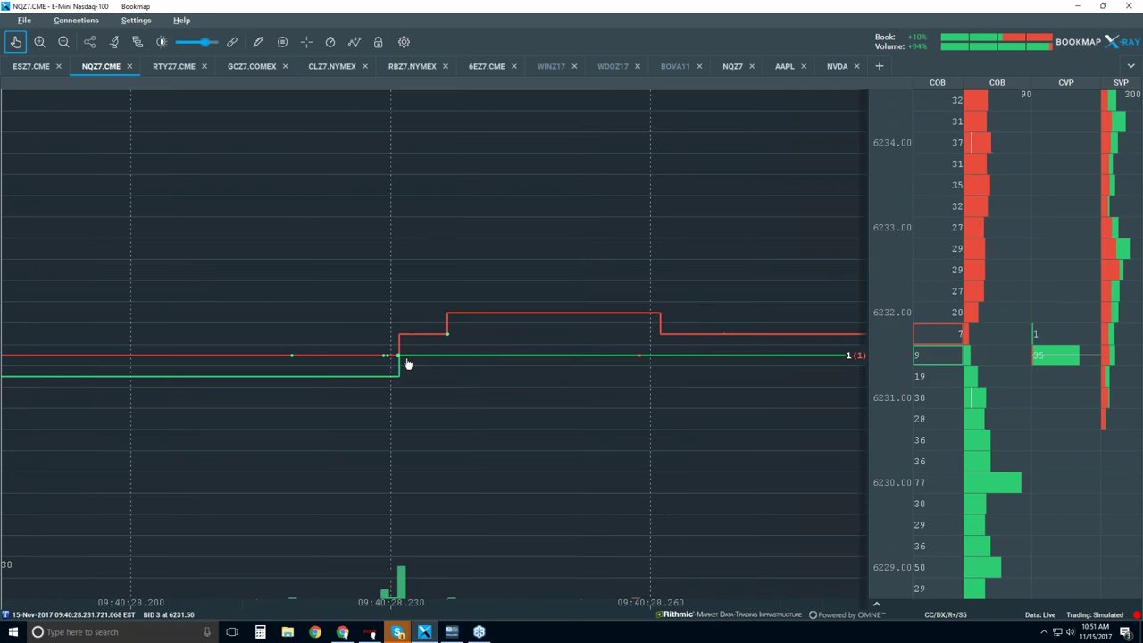
scroll(401, 364, up, 2)
scroll(401, 364, up, 3)
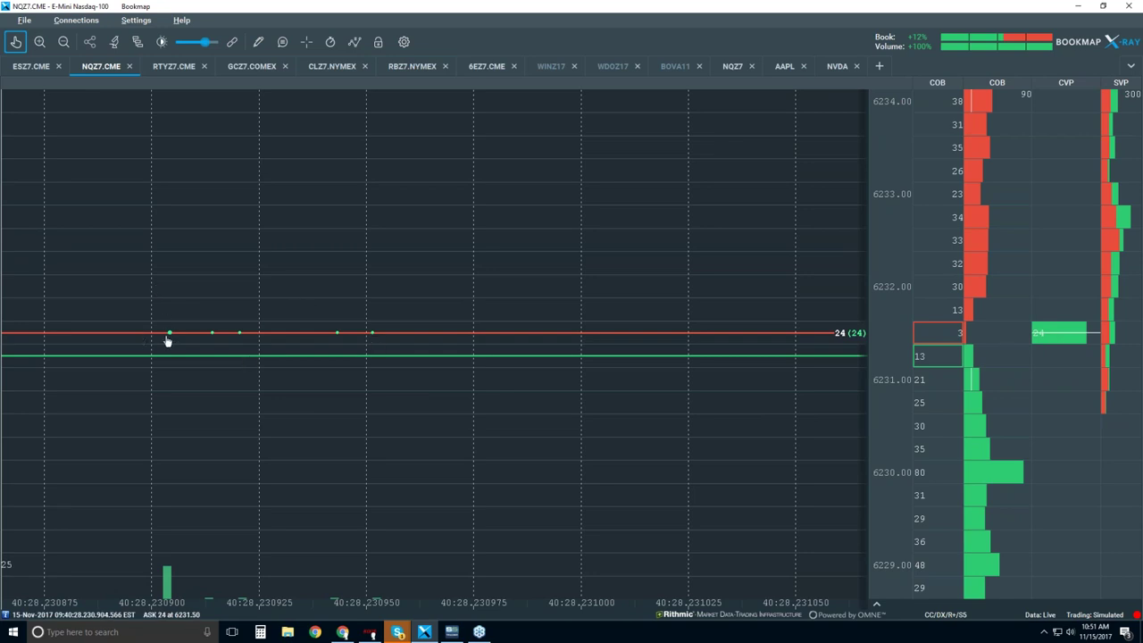
scroll(171, 339, up, 2)
scroll(170, 338, up, 10)
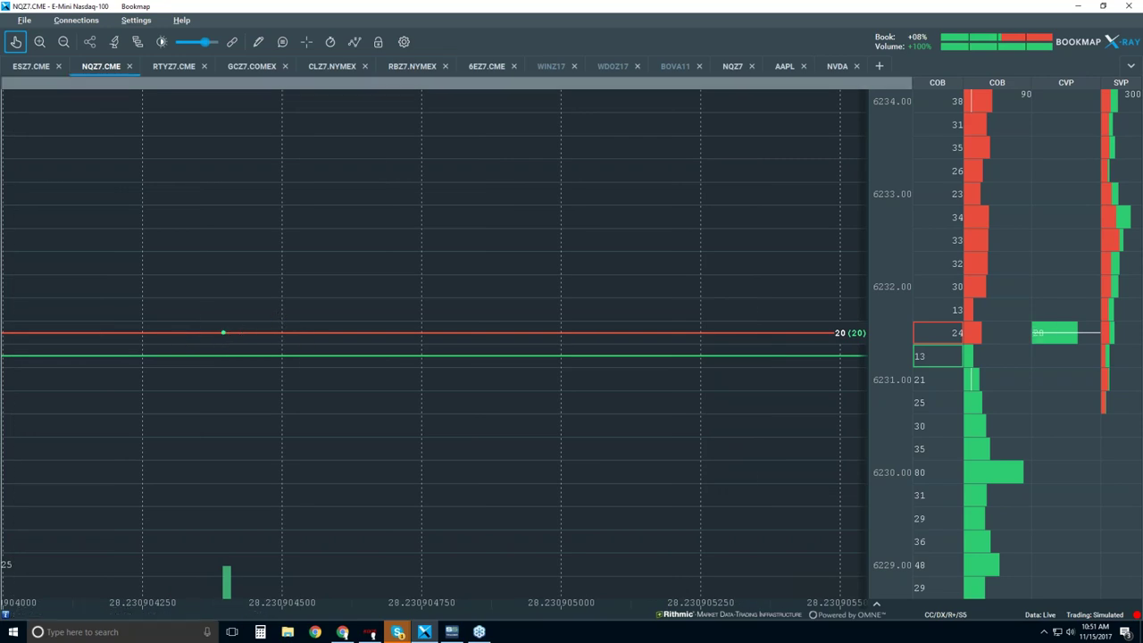
click(282, 42)
mouse_move(234, 322)
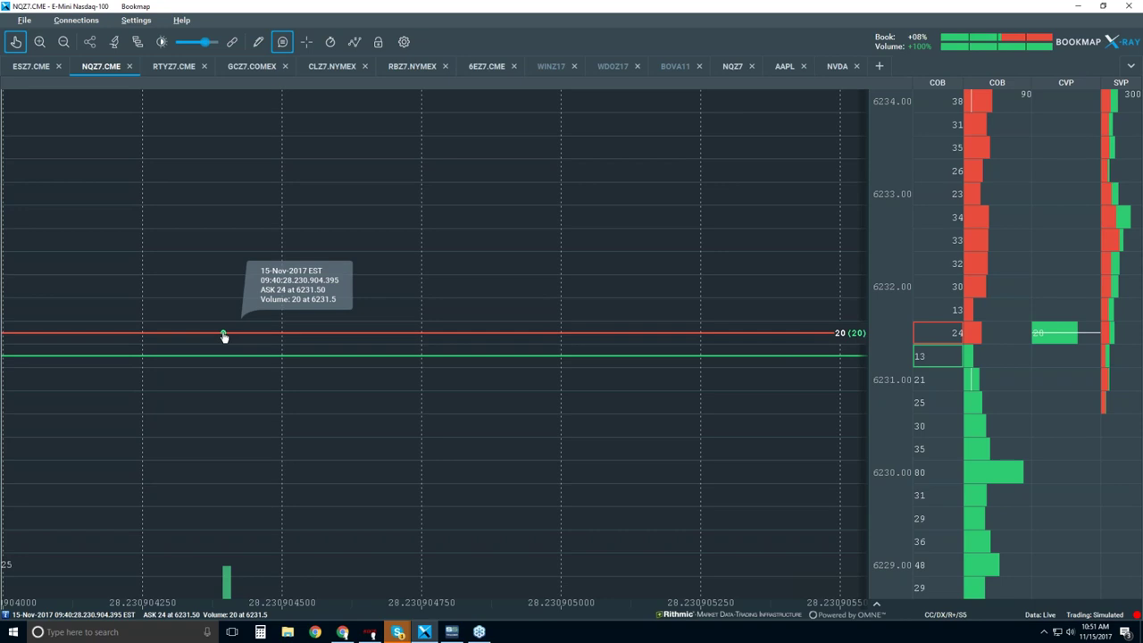
click(283, 42)
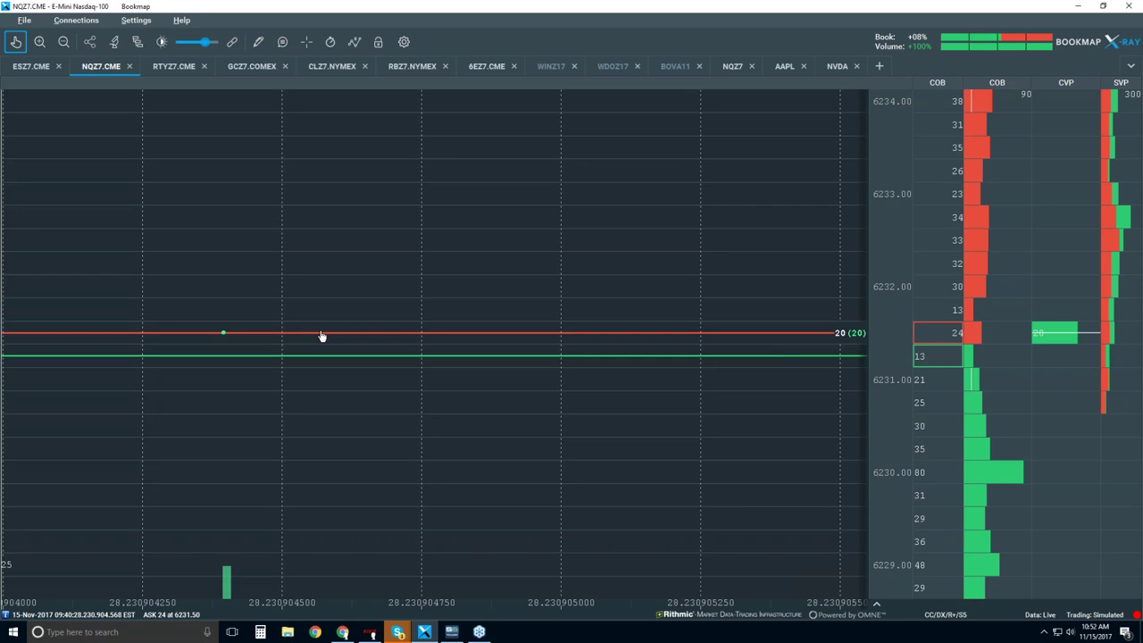
scroll(322, 336, down, 5)
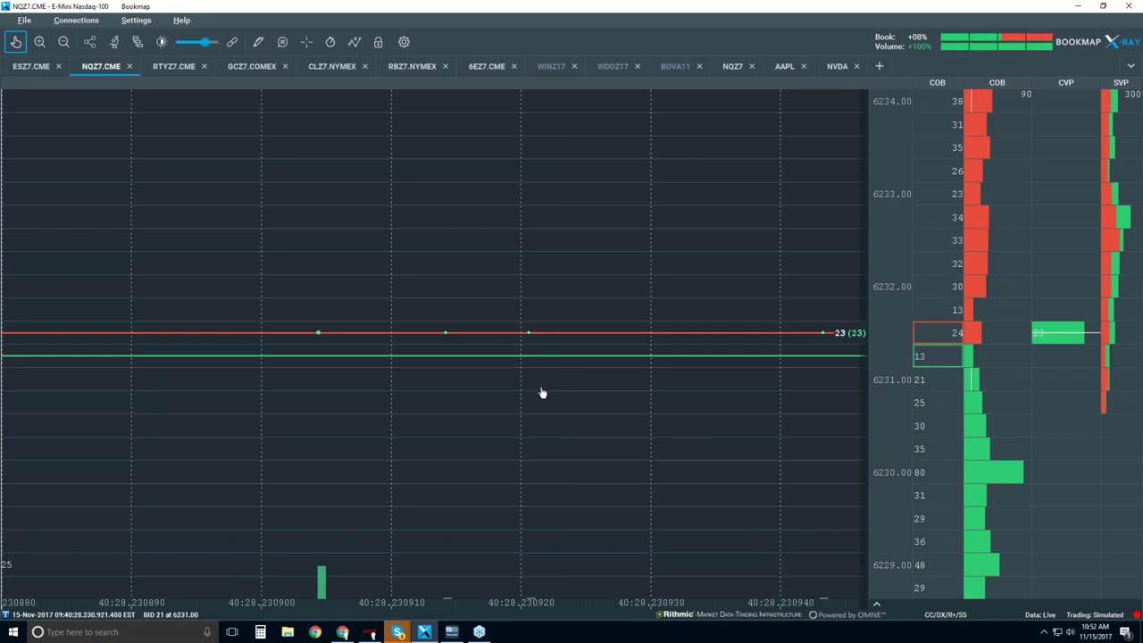
Zoom the time axis out a few notches from the millisecond view
scroll(544, 391, down, 3)
scroll(543, 393, down, 3)
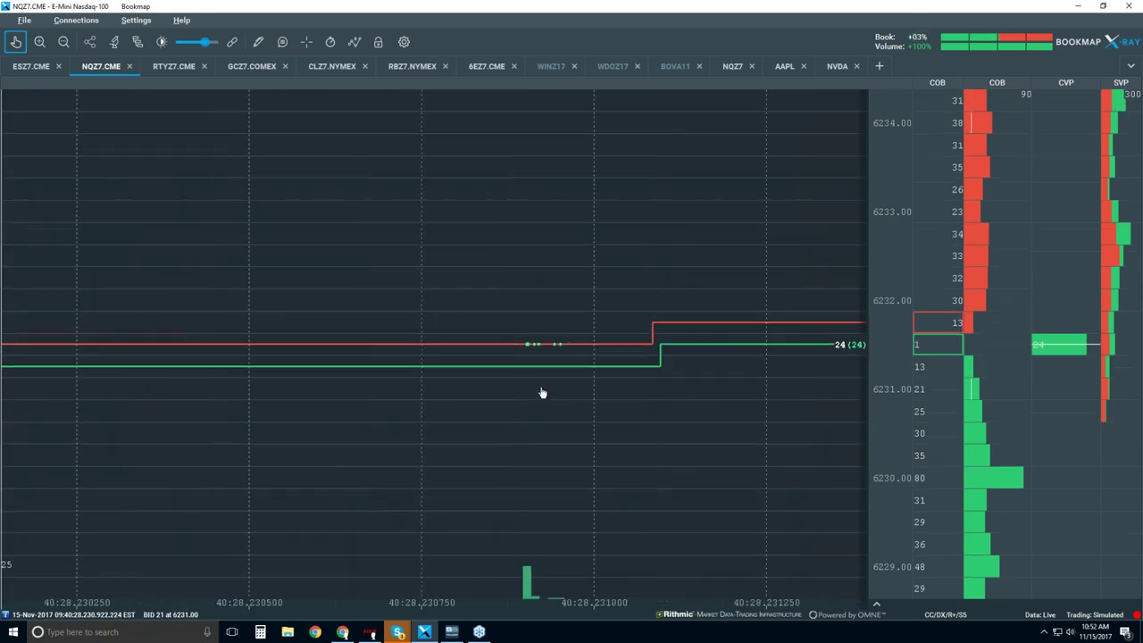
scroll(542, 393, down, 3)
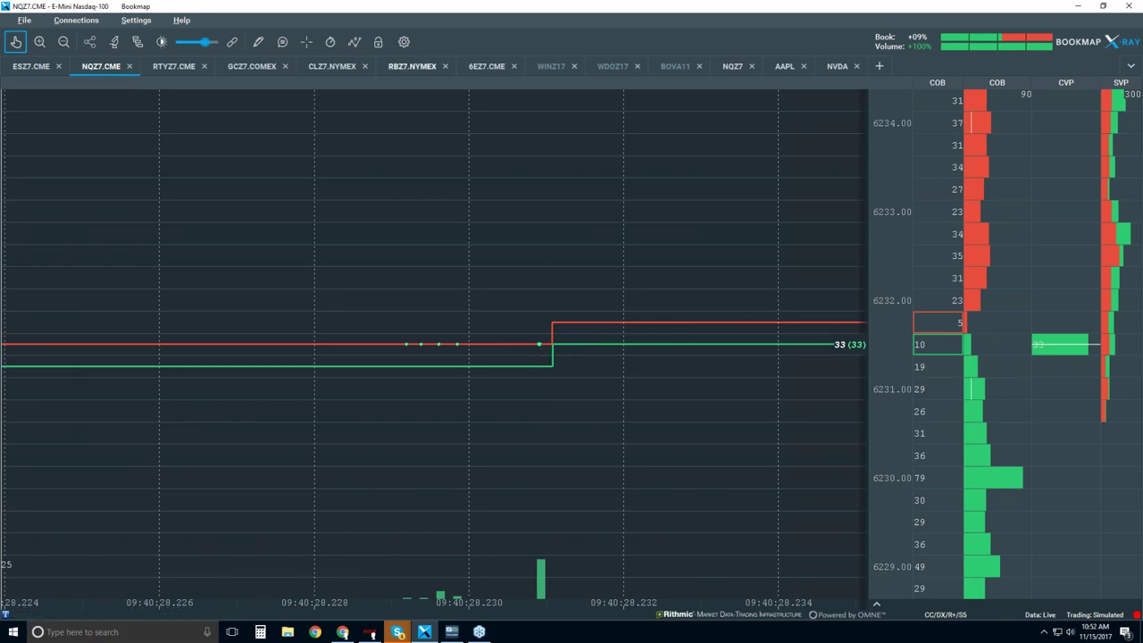
Inspect a trade dot with data bubbles, then turn the data bubbles off again
click(280, 42)
mouse_move(545, 361)
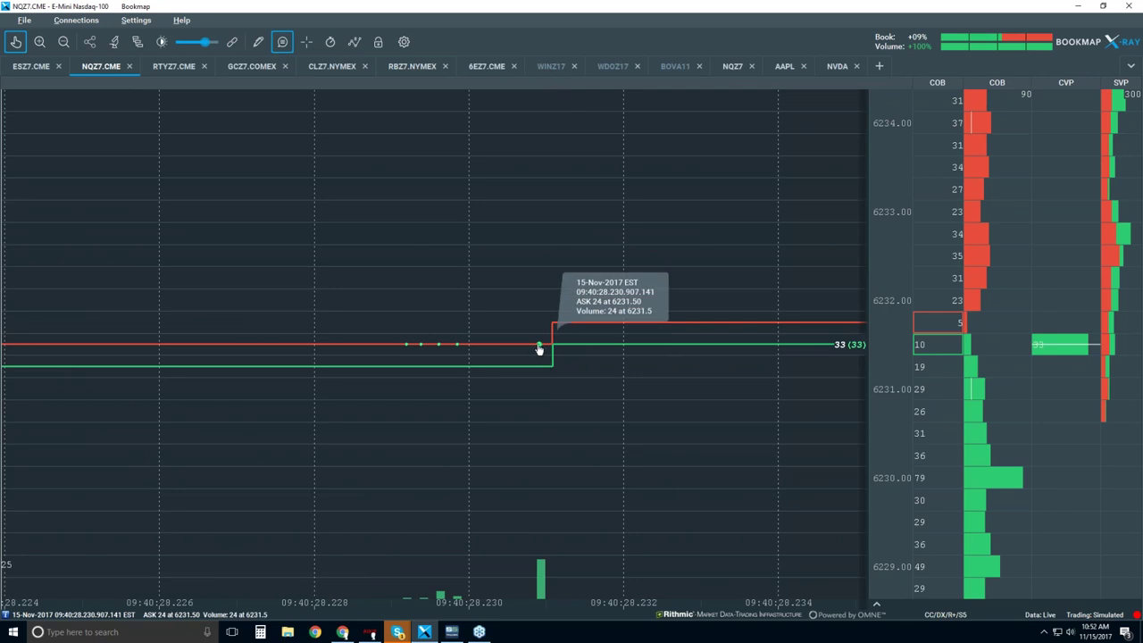
click(284, 40)
Keep zooming out until roughly 09:39:30–09:41:10 shows, including the 09:40 plunge to about 6231
scroll(430, 460, down, 2)
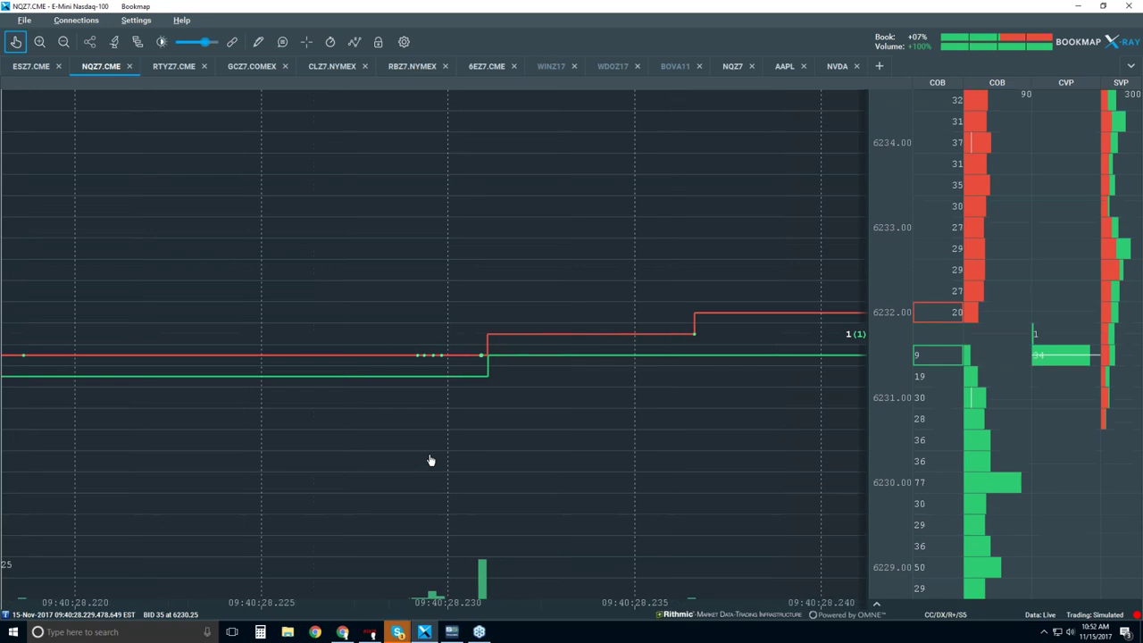
scroll(430, 460, down, 3)
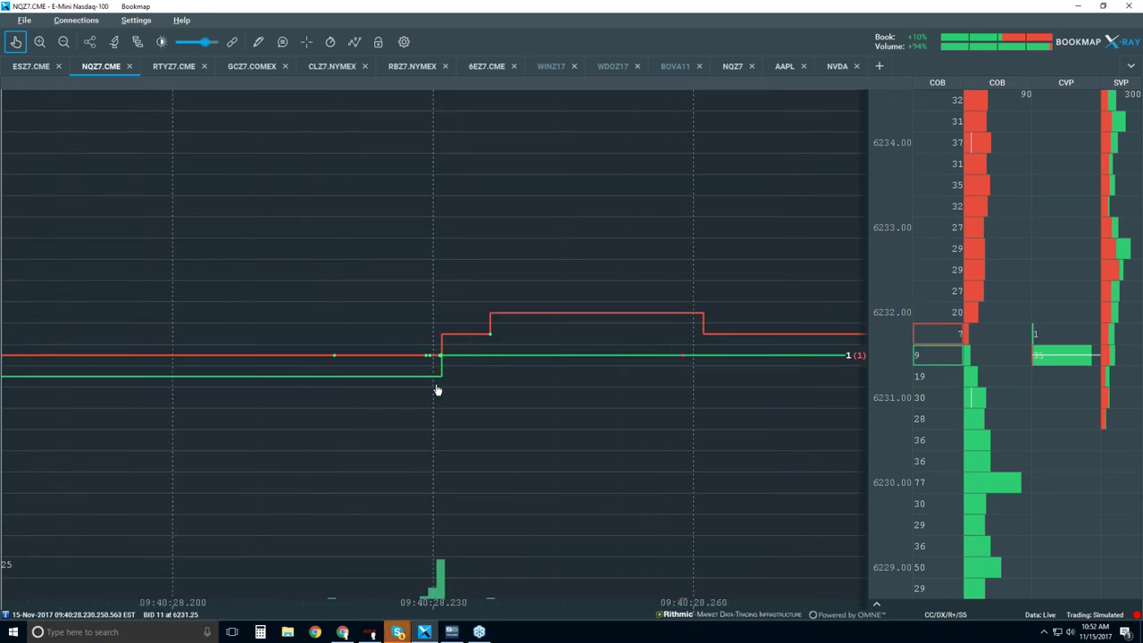
scroll(437, 393, down, 3)
scroll(437, 396, down, 2)
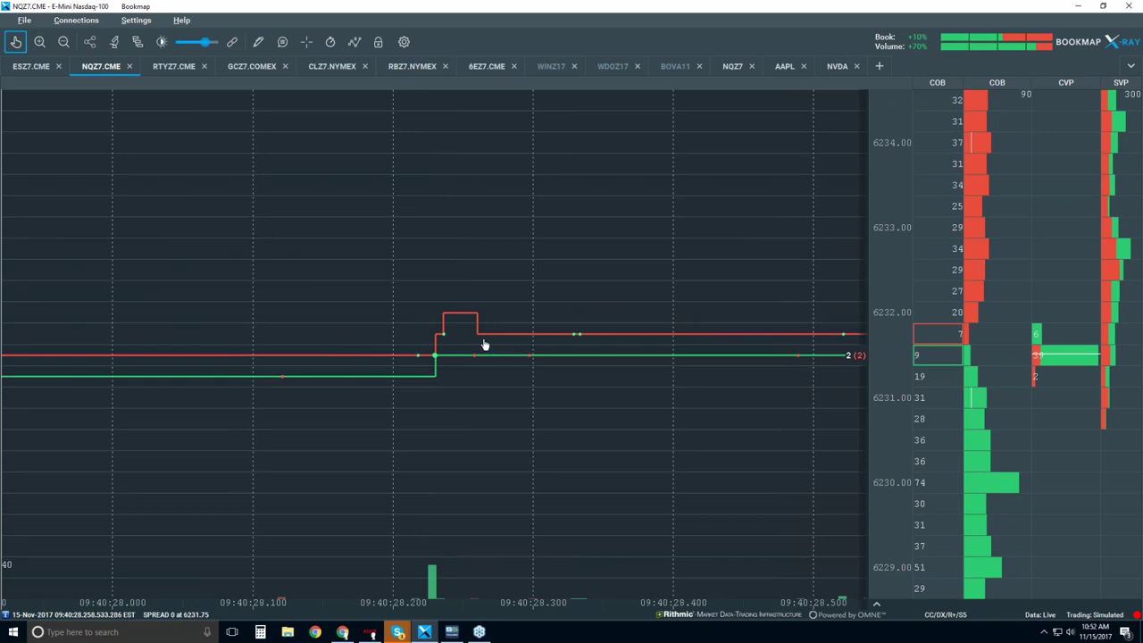
scroll(462, 408, down, 2)
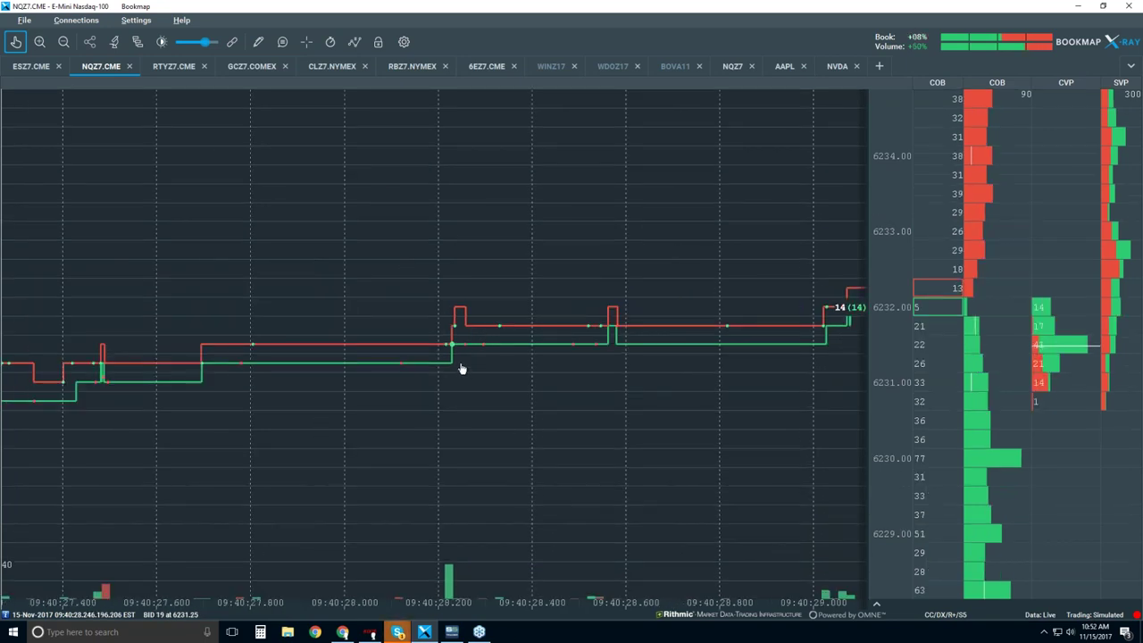
scroll(460, 369, down, 2)
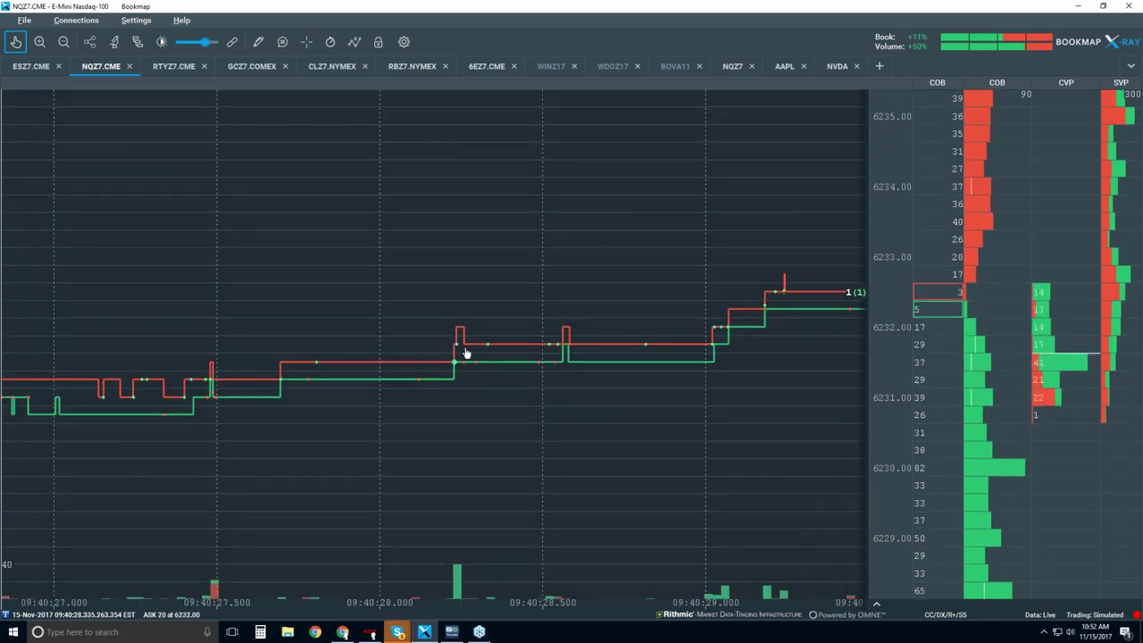
scroll(454, 375, down, 4)
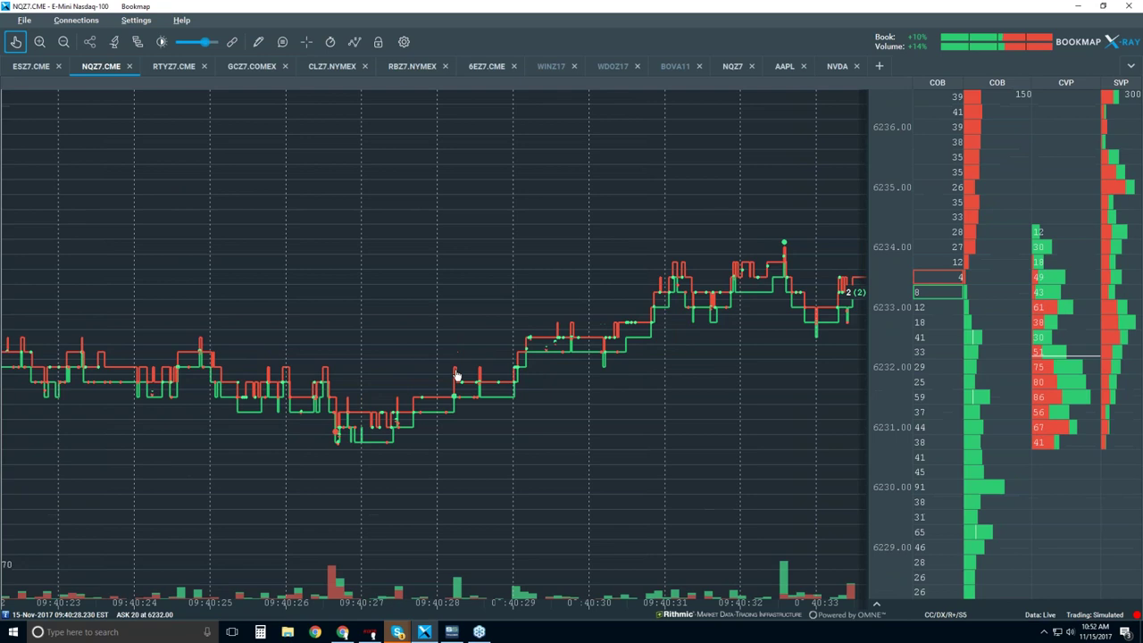
scroll(455, 375, down, 1)
scroll(456, 375, down, 1)
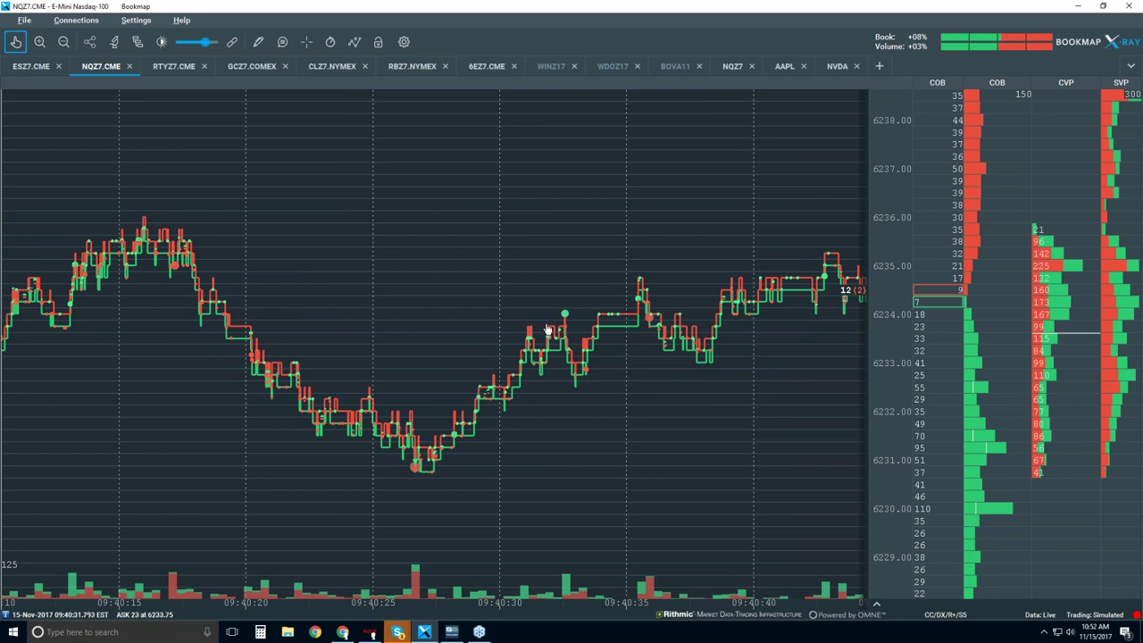
scroll(548, 329, down, 3)
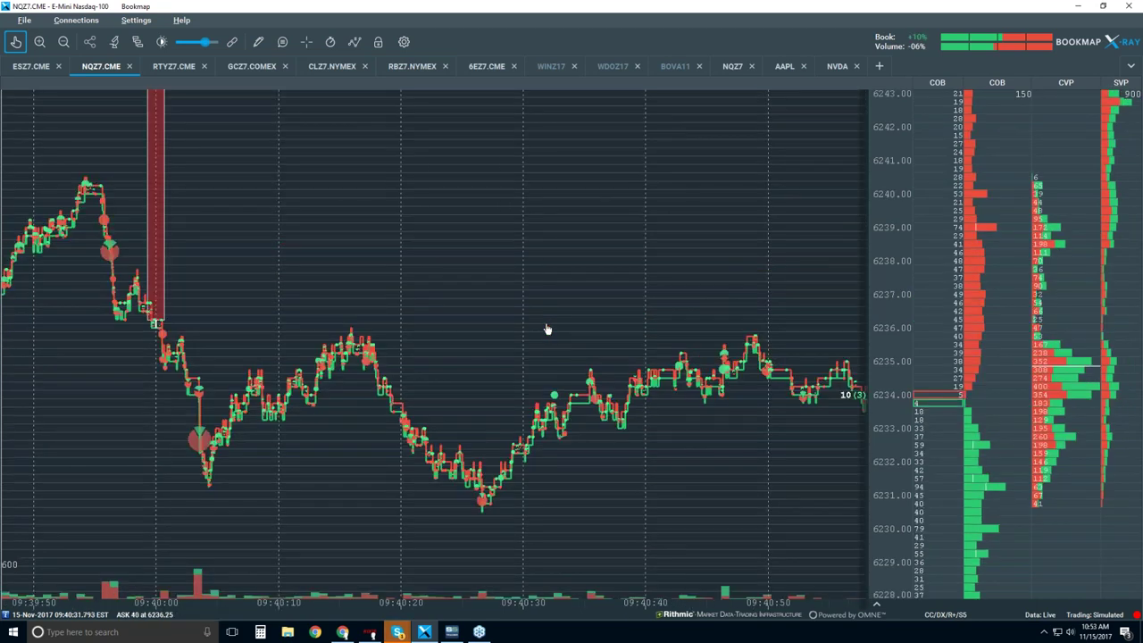
scroll(547, 330, down, 2)
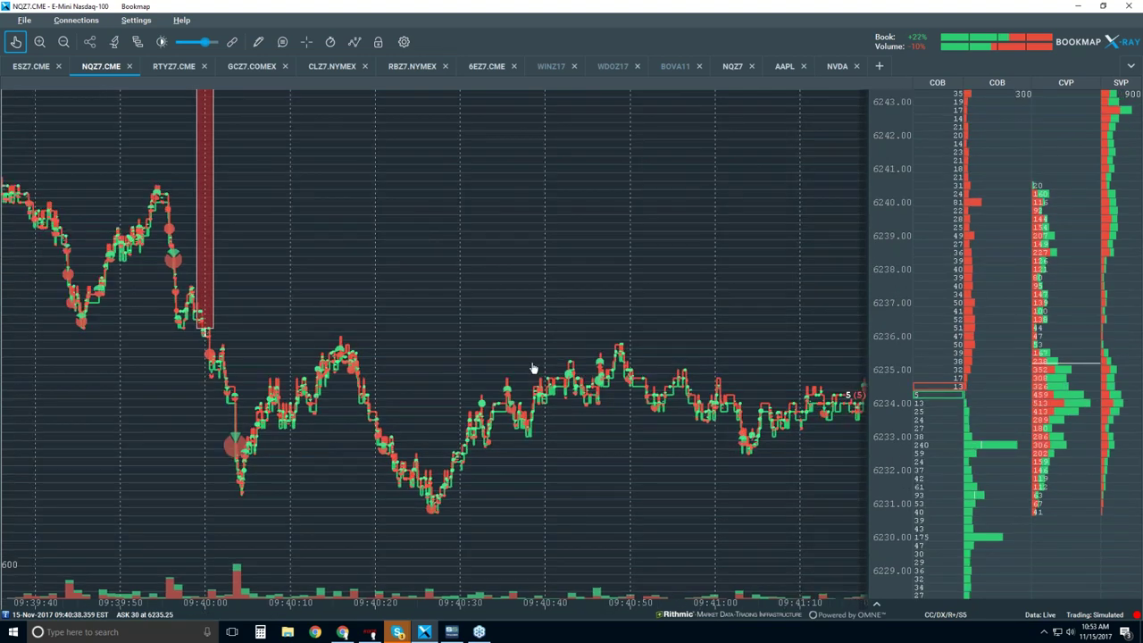
Zoom out one more notch so the chart runs to about 09:41:15
scroll(532, 368, down, 2)
Zoom out further to about 09:37–09:43, showing price climbing back toward 6240
scroll(533, 368, down, 2)
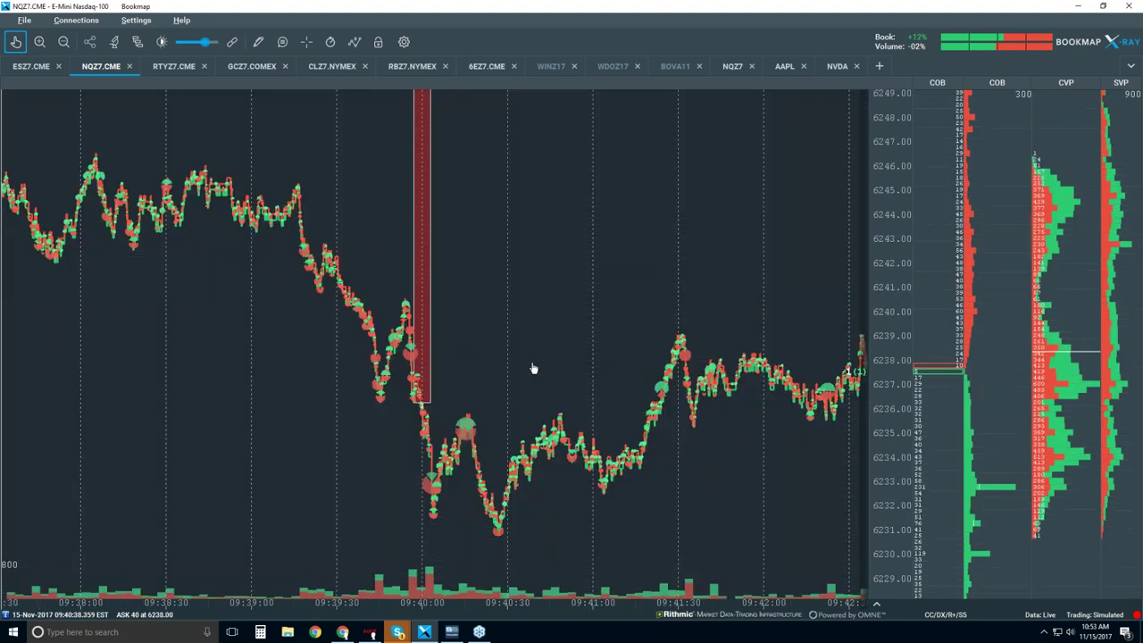
scroll(531, 427, down, 1)
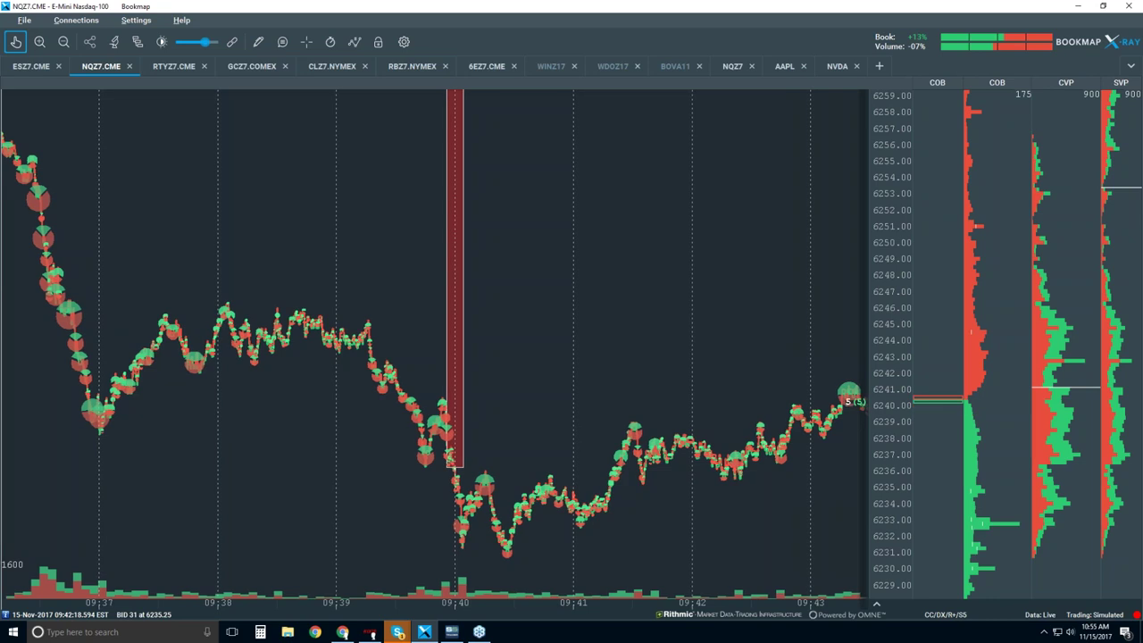
Jump the NQZ7 chart to live data and zoom to show about 10:42–10:58 with candles and volume dots
scroll(571, 426, down, 3)
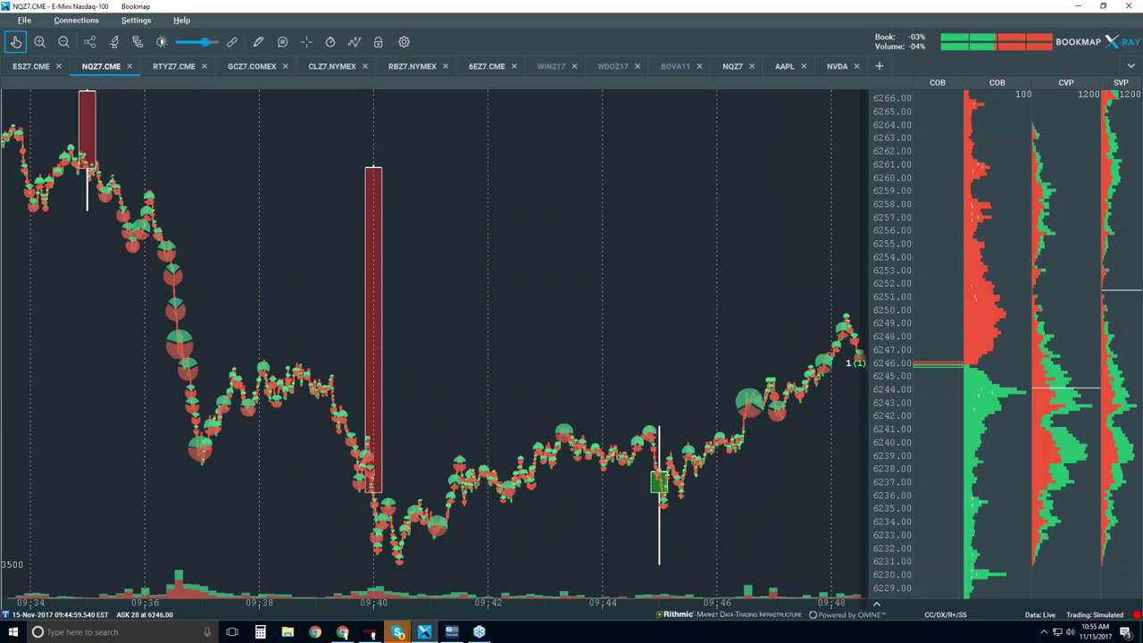
scroll(659, 487, down, 2)
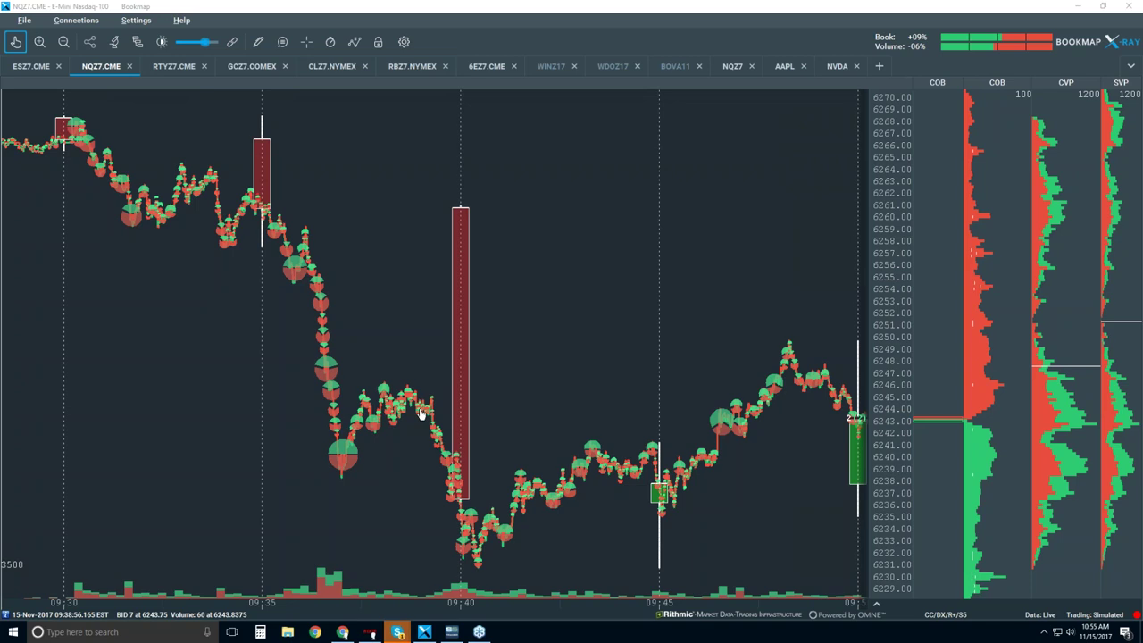
click(16, 42)
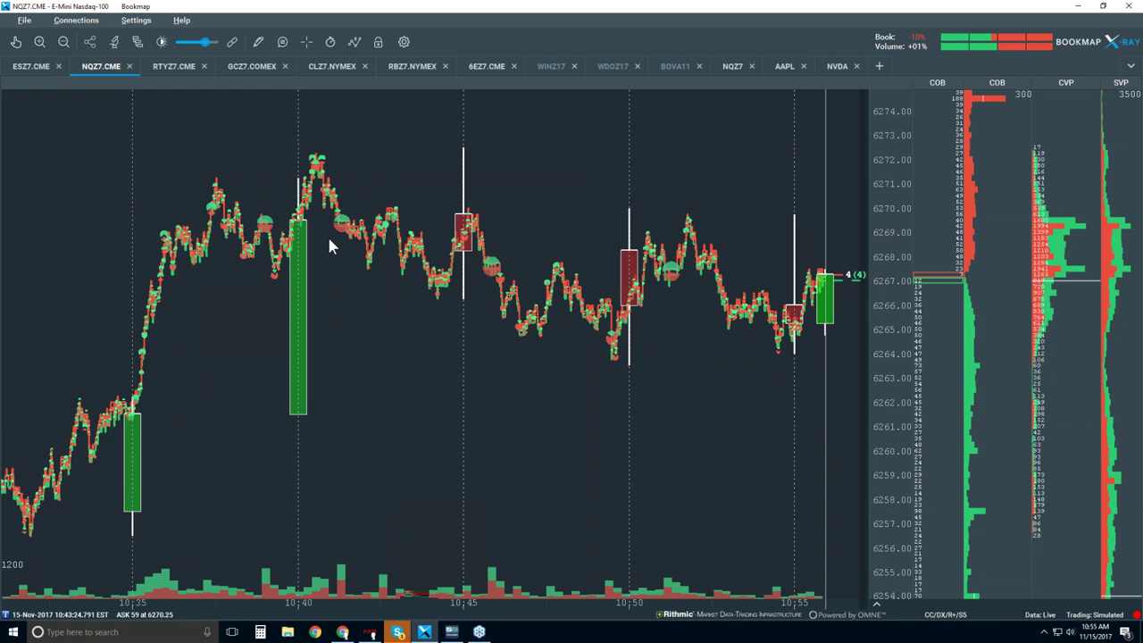
scroll(327, 234, down, 3)
scroll(589, 221, down, 2)
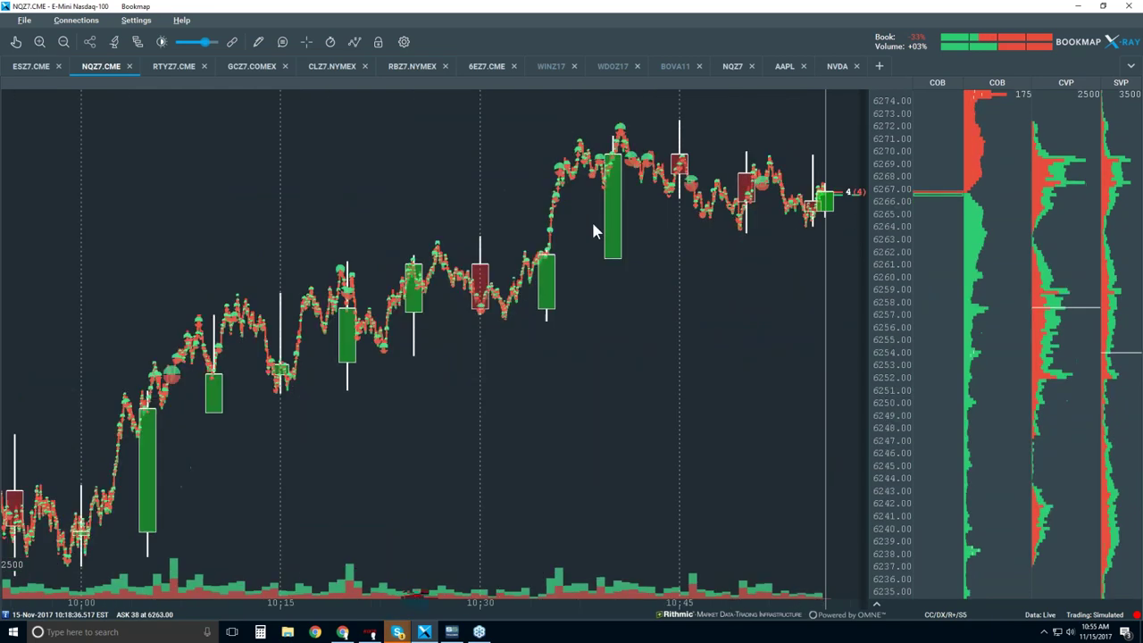
scroll(822, 178, down, 2)
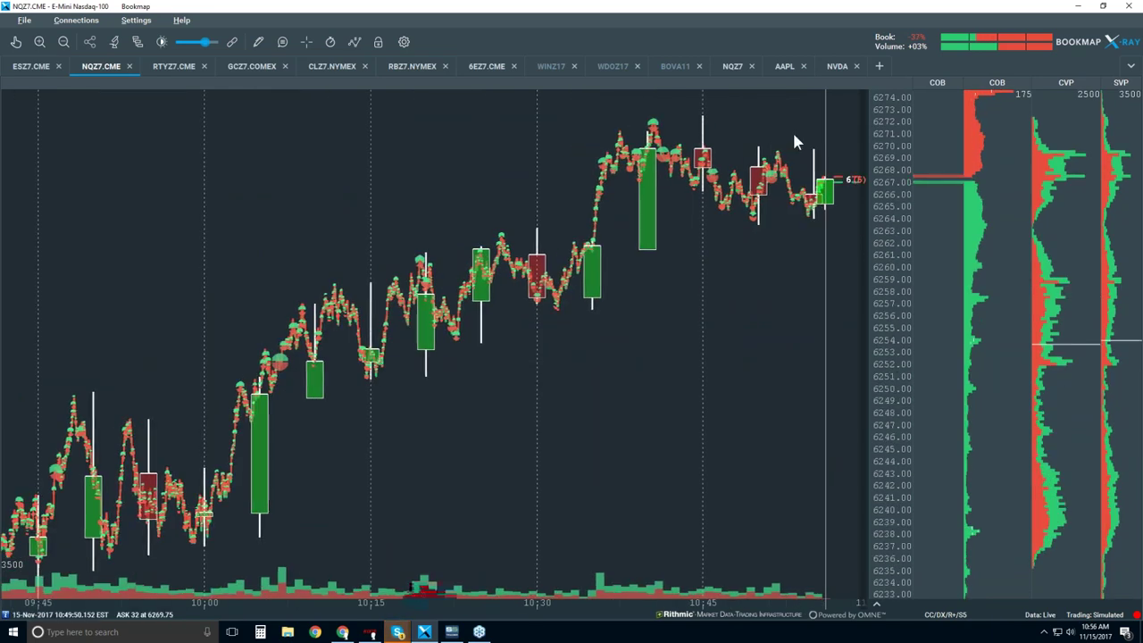
scroll(794, 138, up, 3)
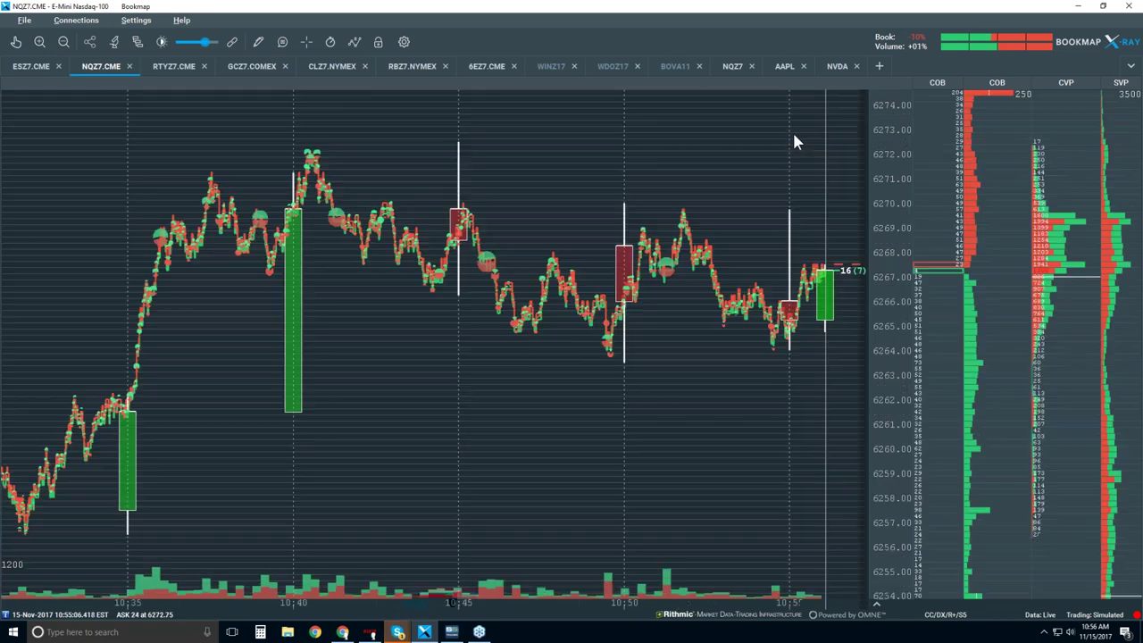
scroll(795, 142, up, 1)
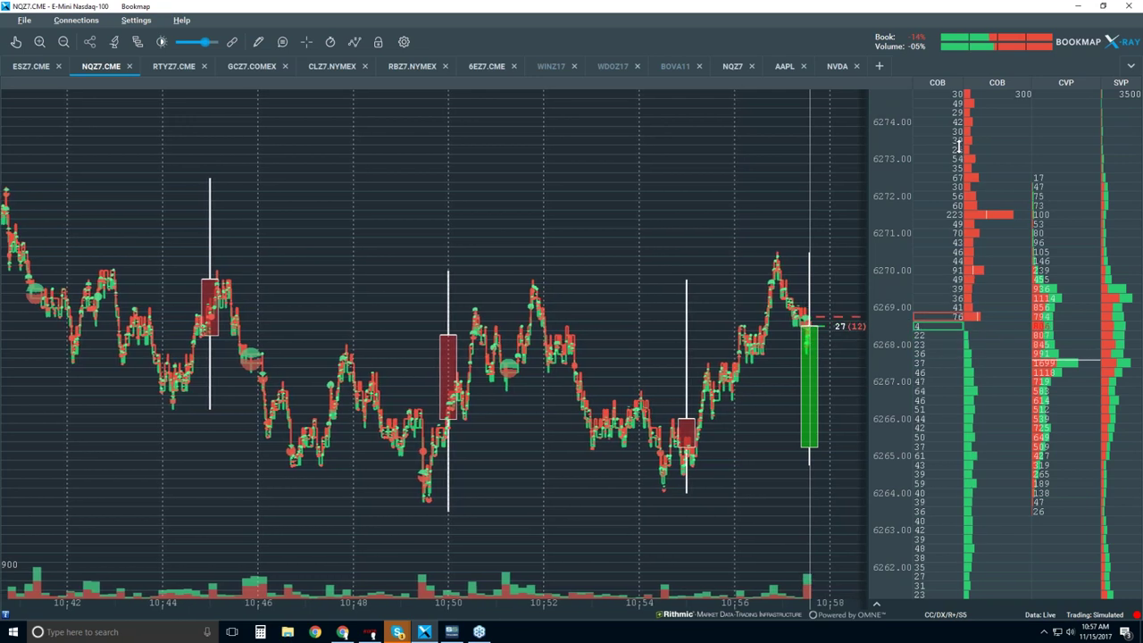
click(354, 42)
Show the order-book heatmap and zoom out to the wider 10:10–11:00 time span
click(373, 217)
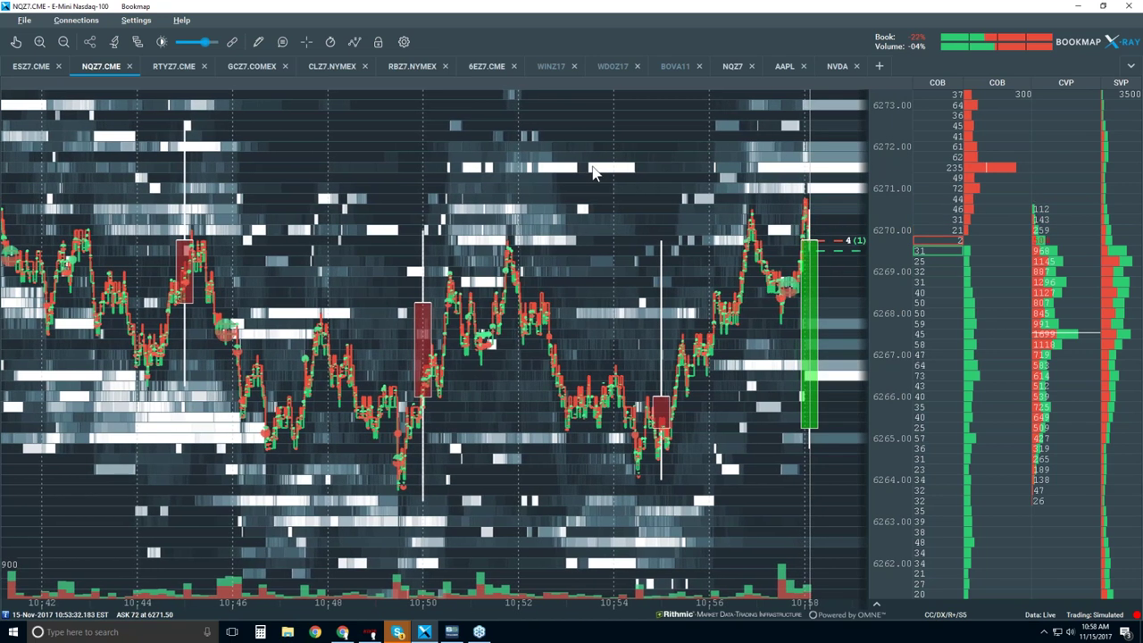
scroll(608, 176, down, 2)
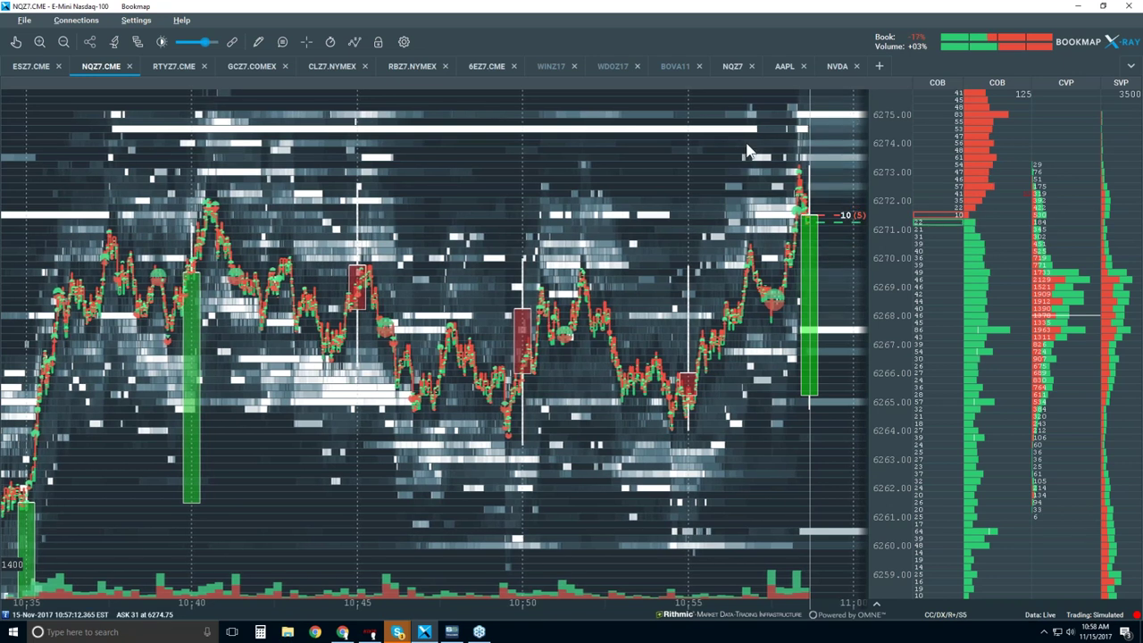
scroll(722, 157, down, 4)
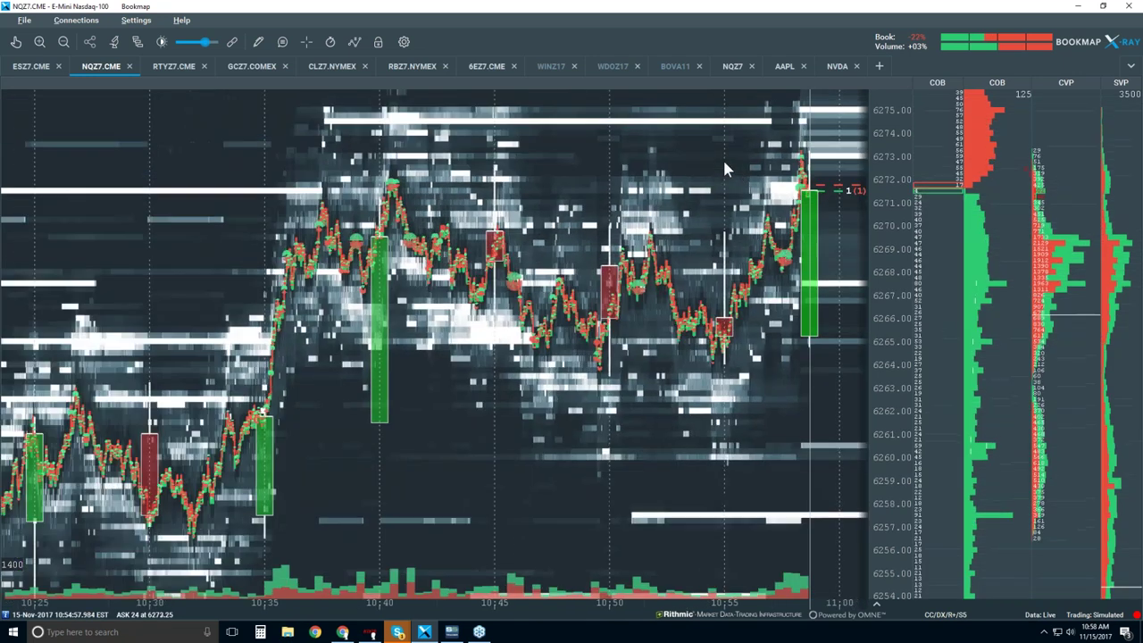
scroll(725, 169, down, 2)
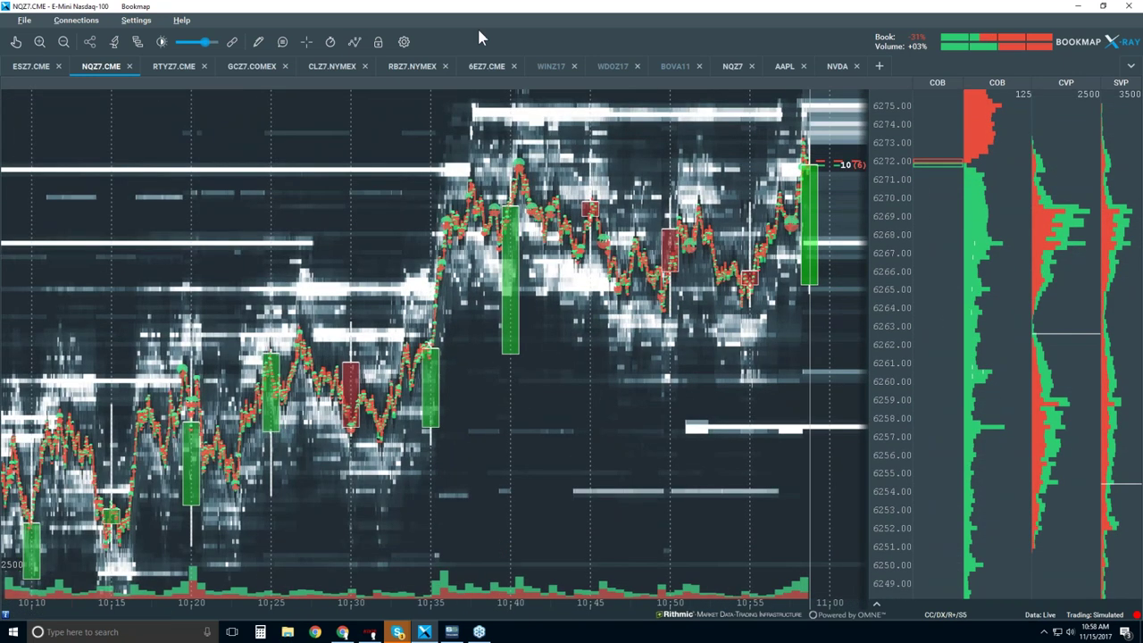
Switch Candlestick Bars off in the chart components and bring back the CVD indicator pane
click(360, 42)
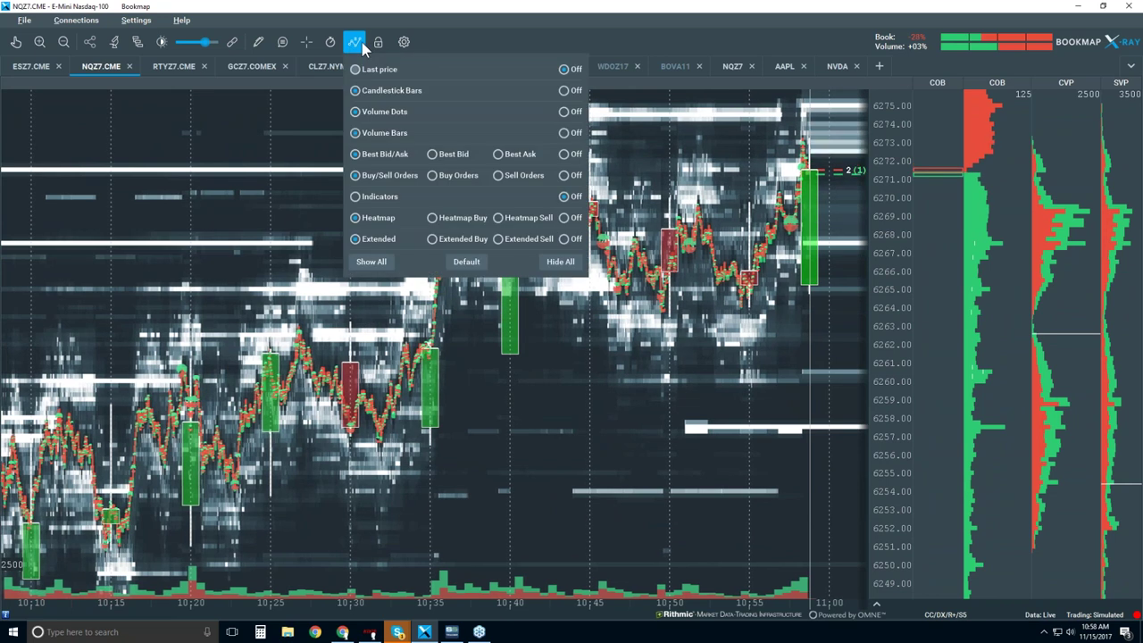
click(565, 91)
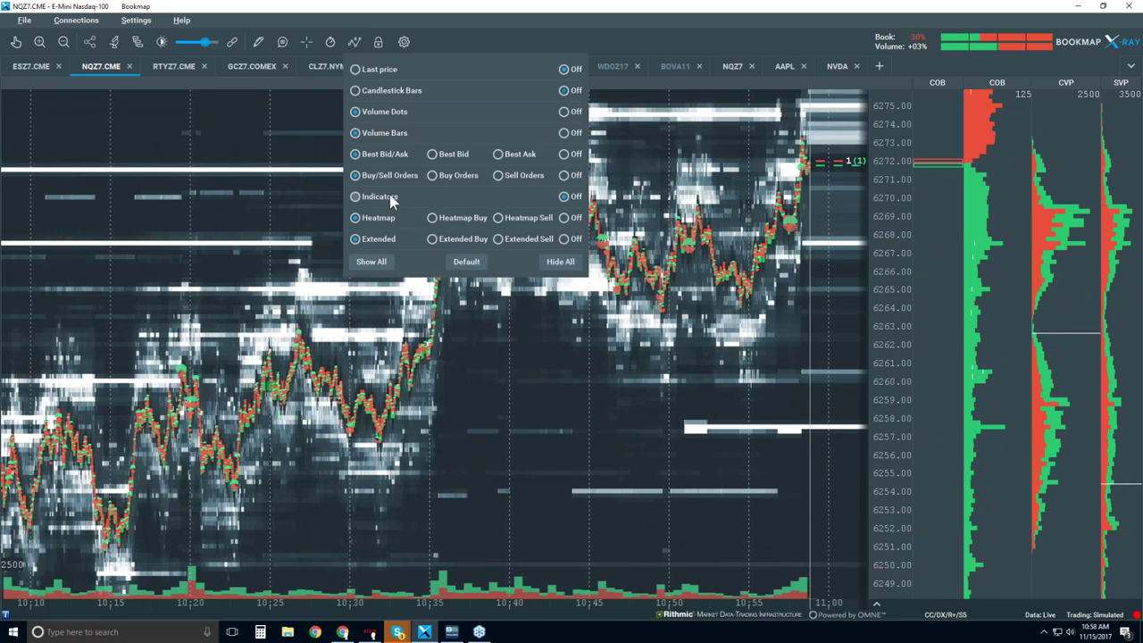
click(533, 361)
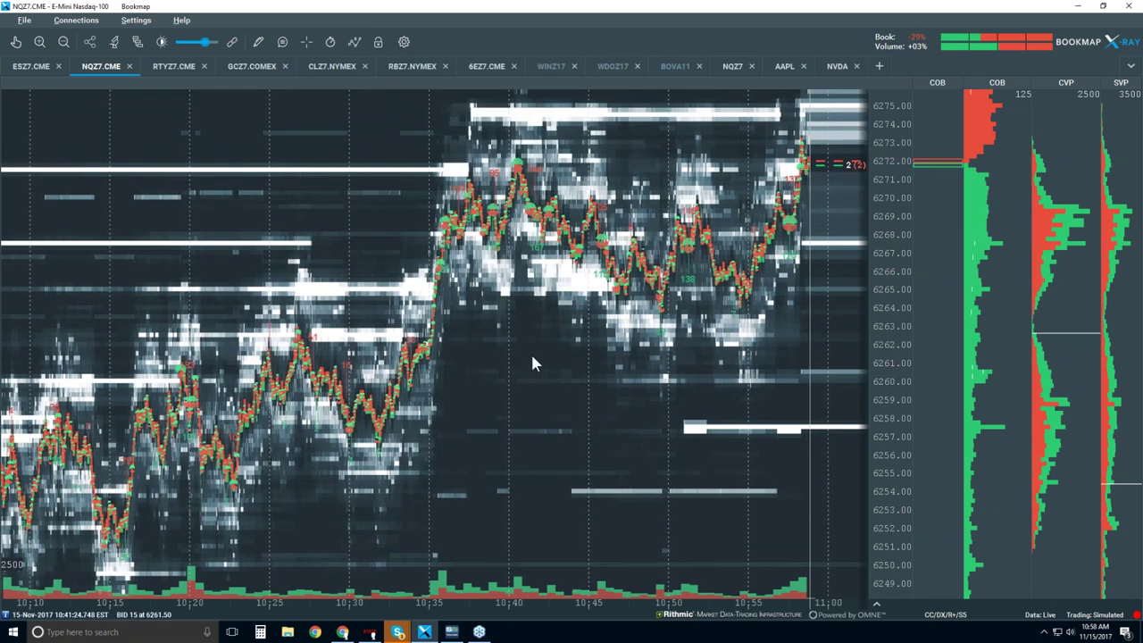
click(875, 606)
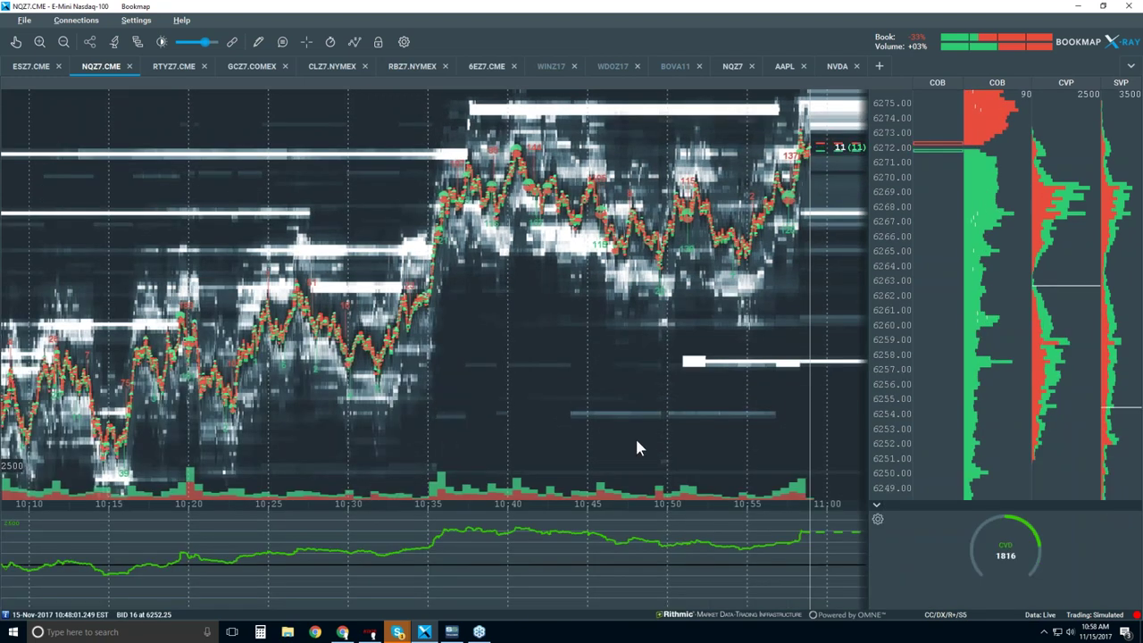